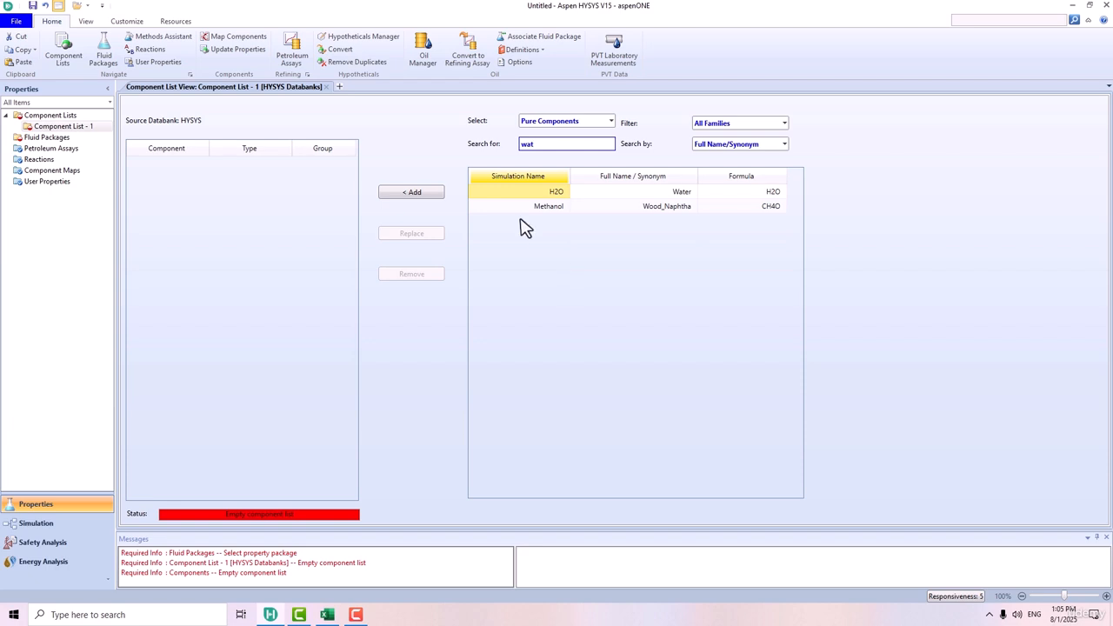
Step: Add water (H2O) to the component list and create a fluid package that uses the ASME Steam property package
key(Return)
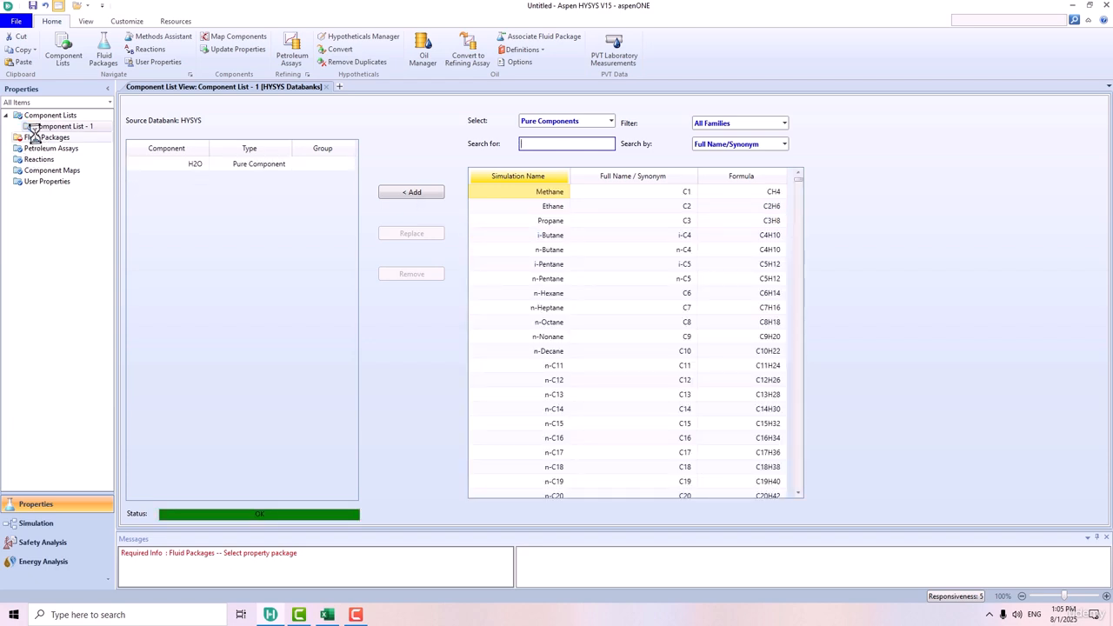
click(35, 137)
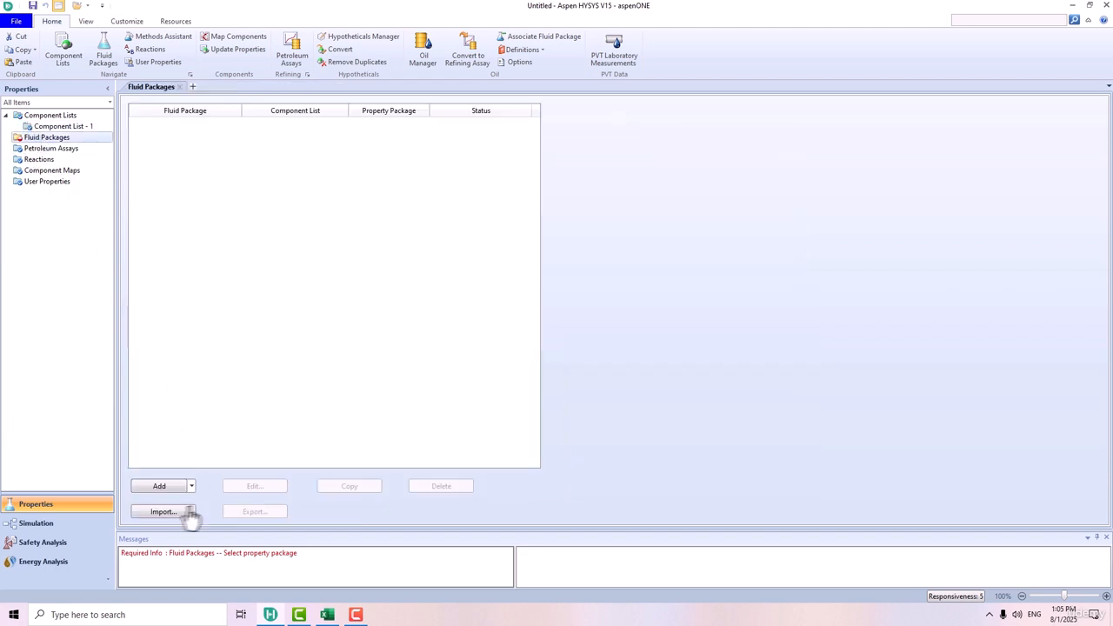
click(159, 486)
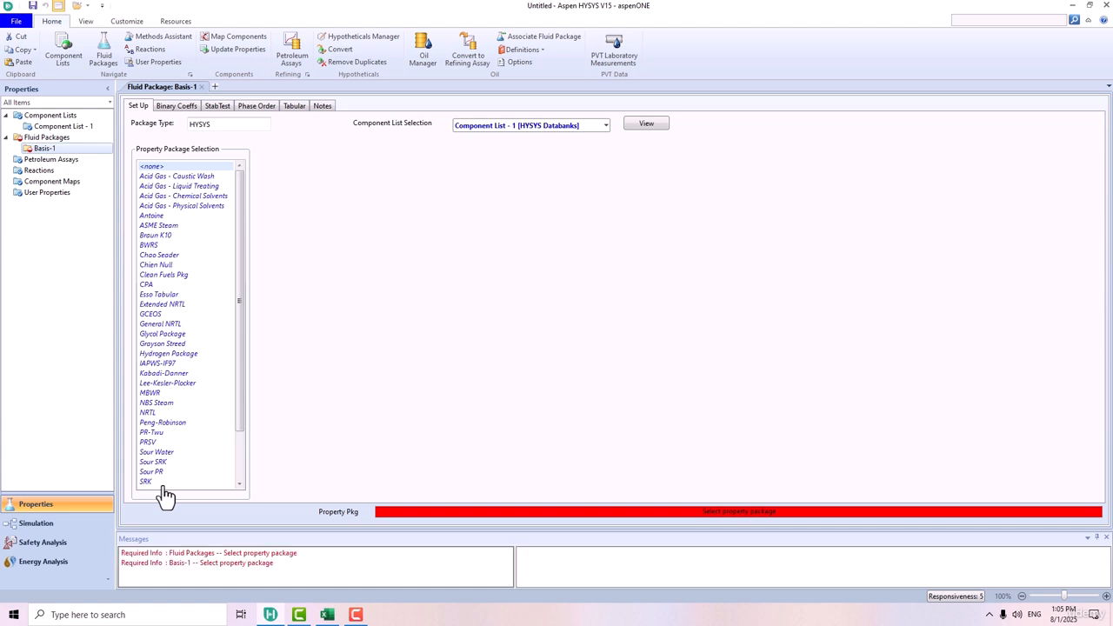
click(169, 227)
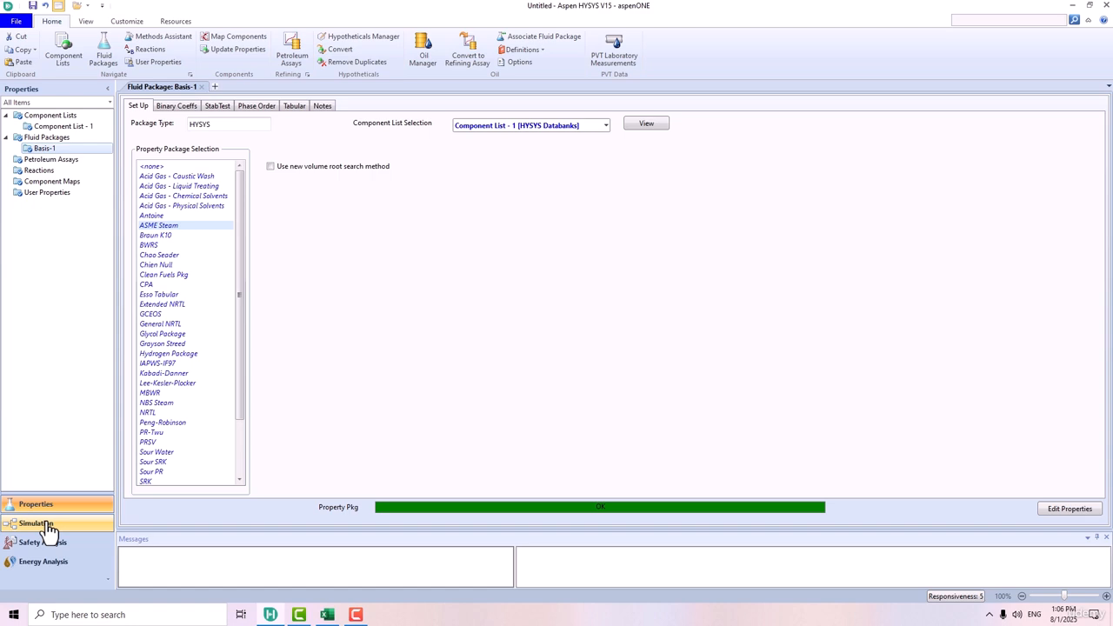
Step: Place a material stream on the simulation flowsheet and set its H2O mole fraction to 1
click(48, 527)
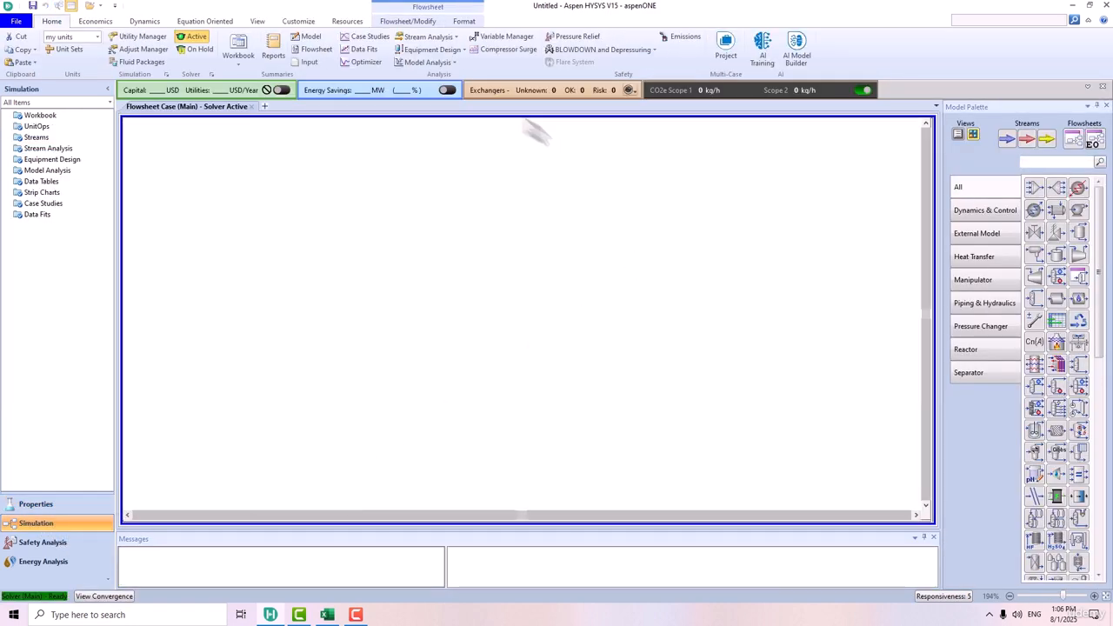
drag(1007, 139, 468, 241)
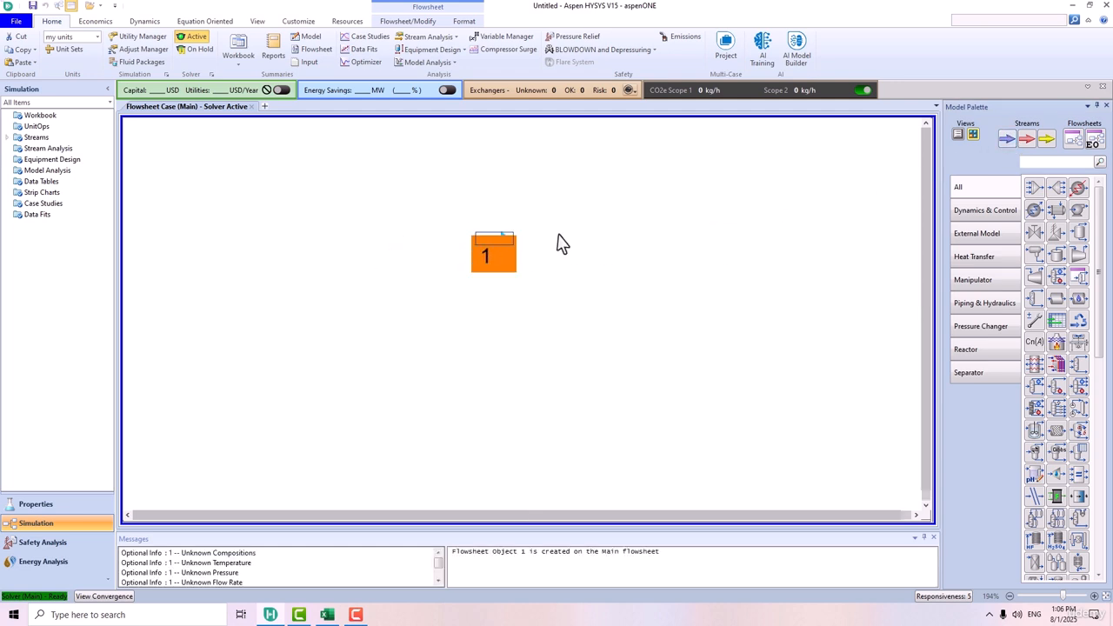
double_click(496, 242)
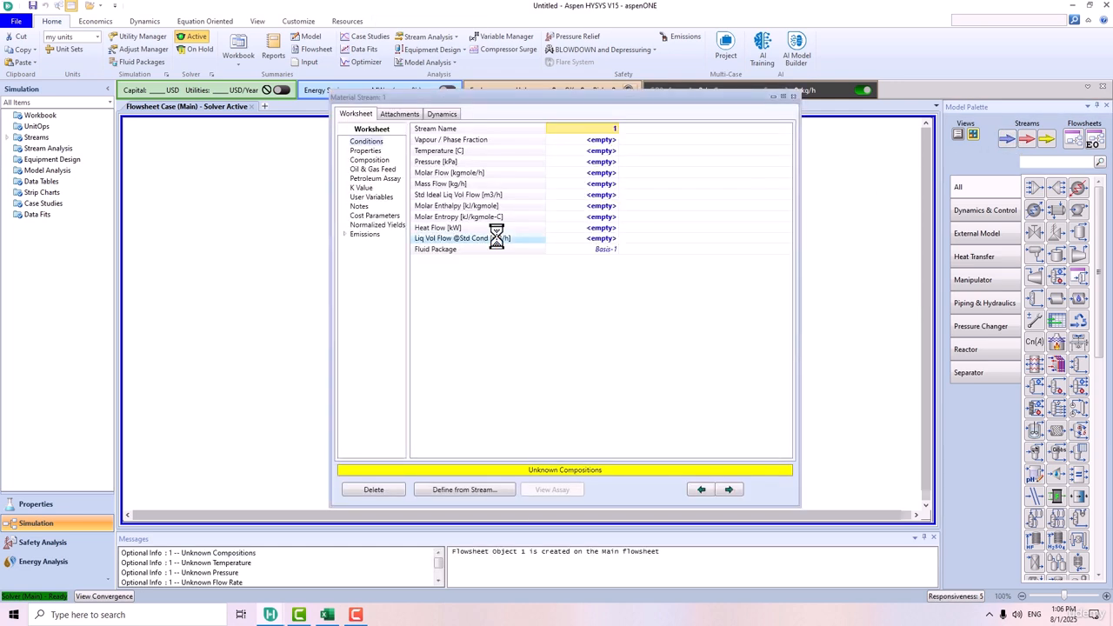
click(373, 161)
click(590, 156)
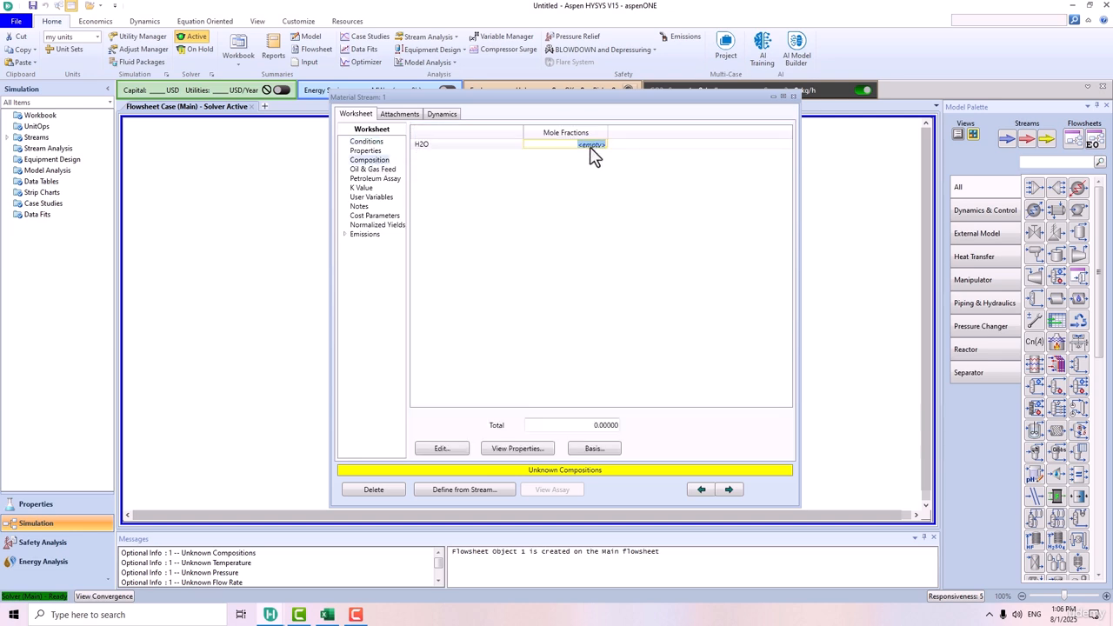
text(1)
key(Return)
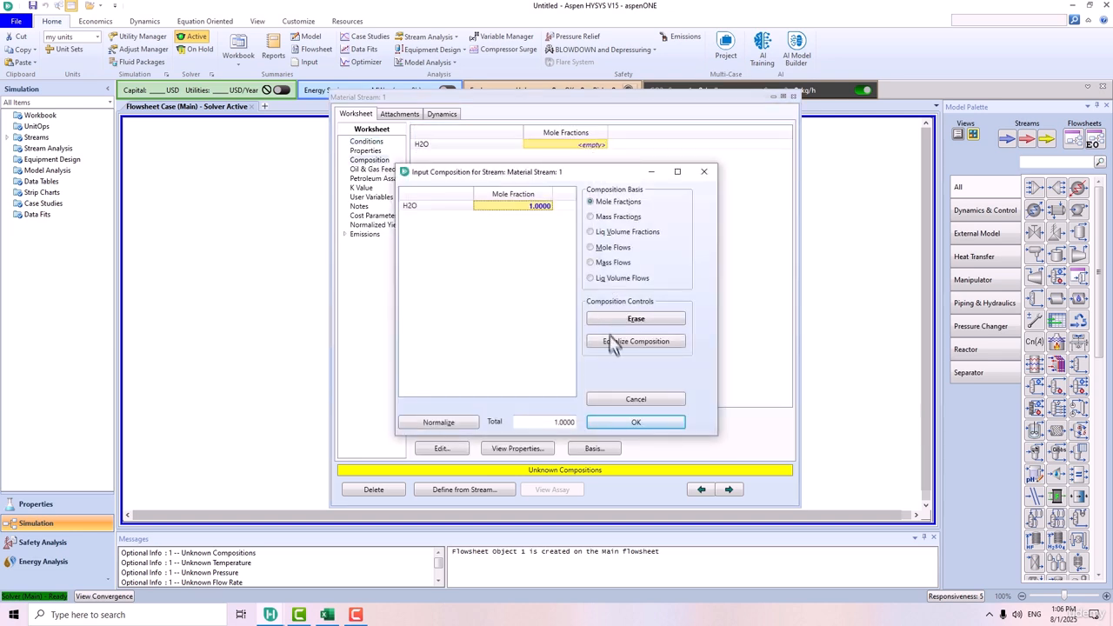
click(626, 422)
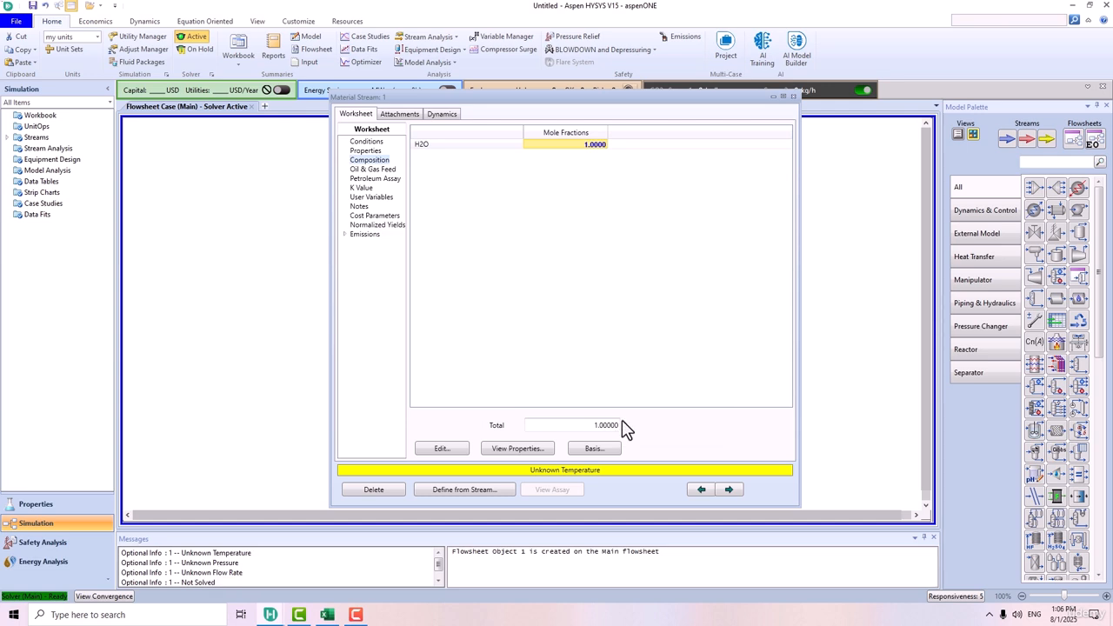
Step: Set the stream's vapour fraction to 0 and its temperature to 100 °C in its conditions
click(367, 142)
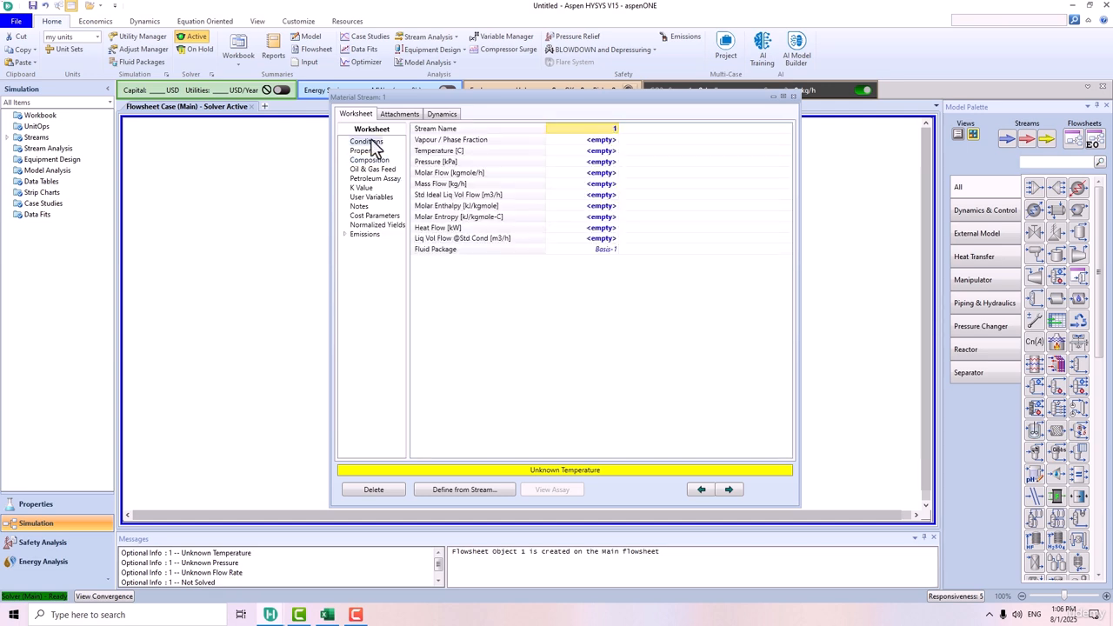
click(600, 142)
text(0)
key(Return)
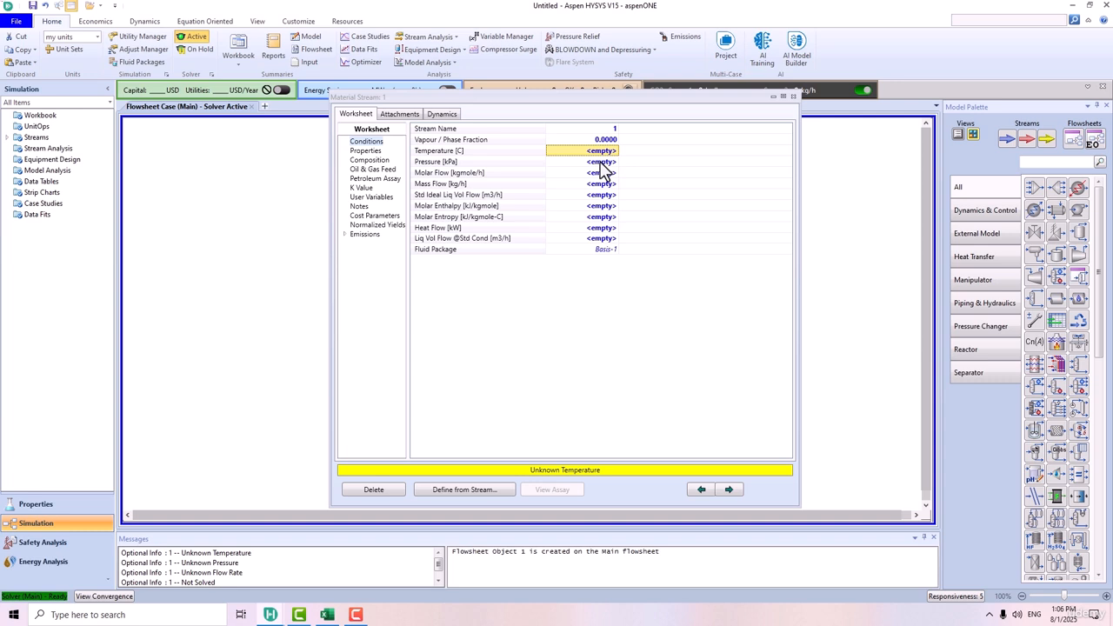
text(1)
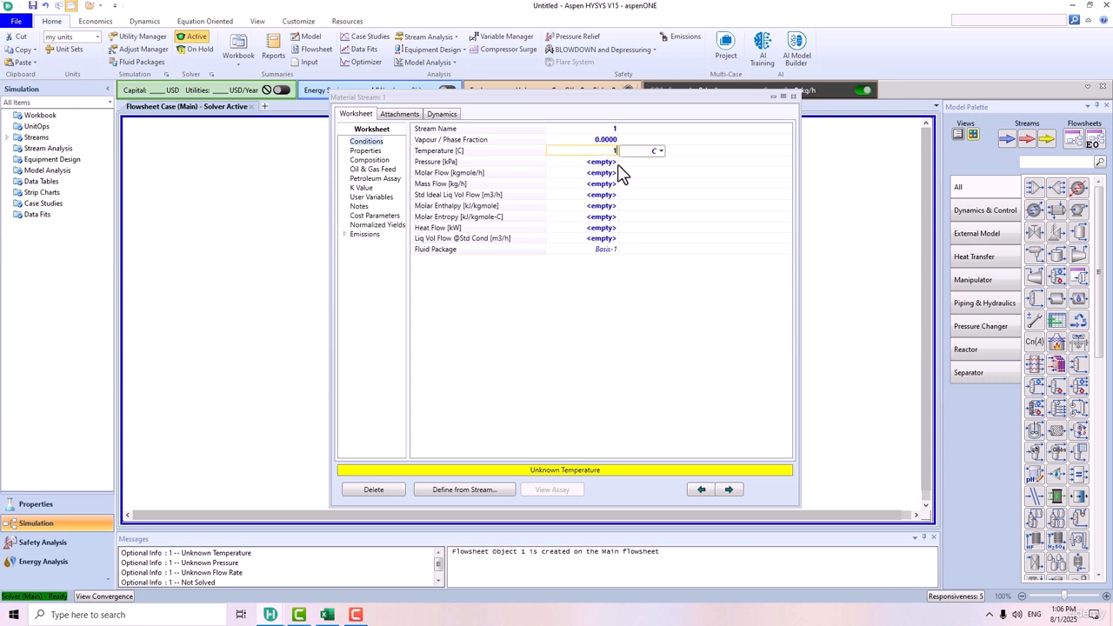
text(00)
key(Return)
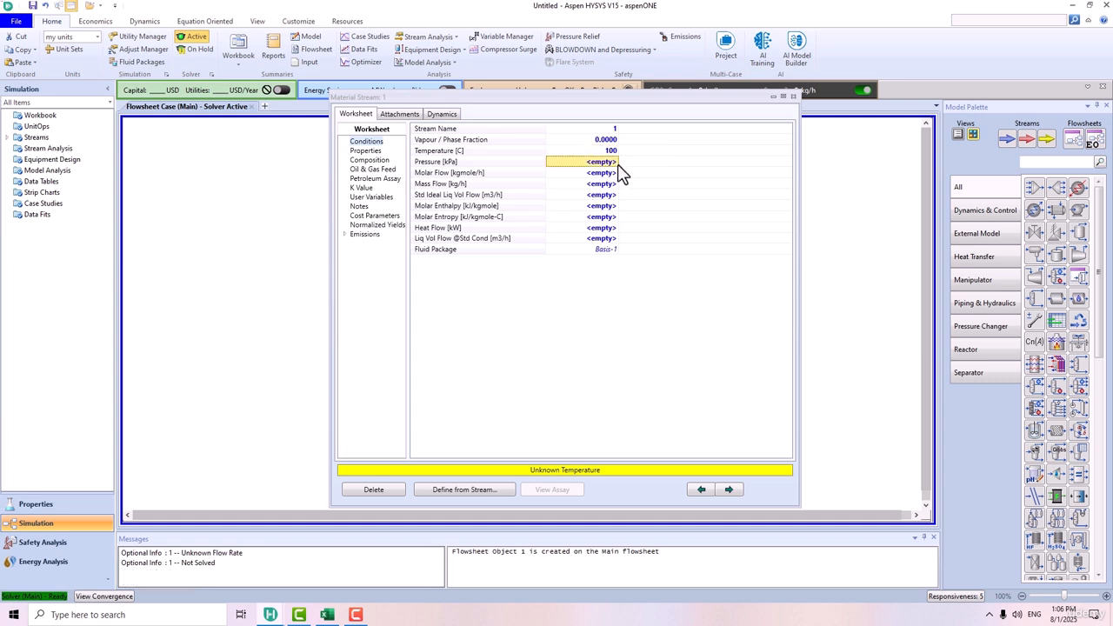
mouse_move(619, 170)
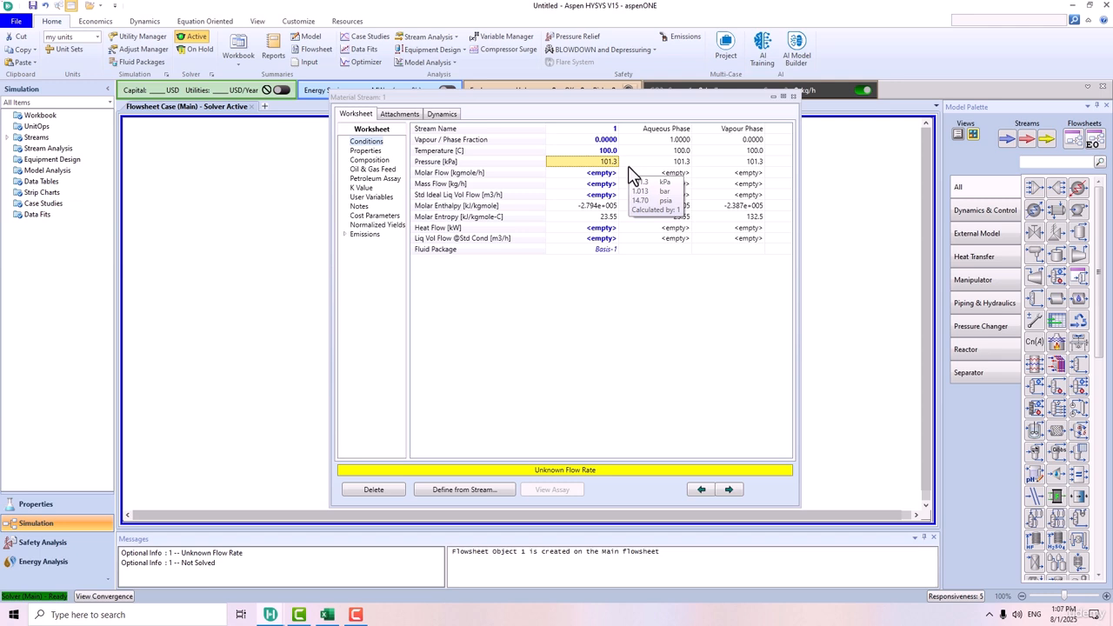
click(792, 97)
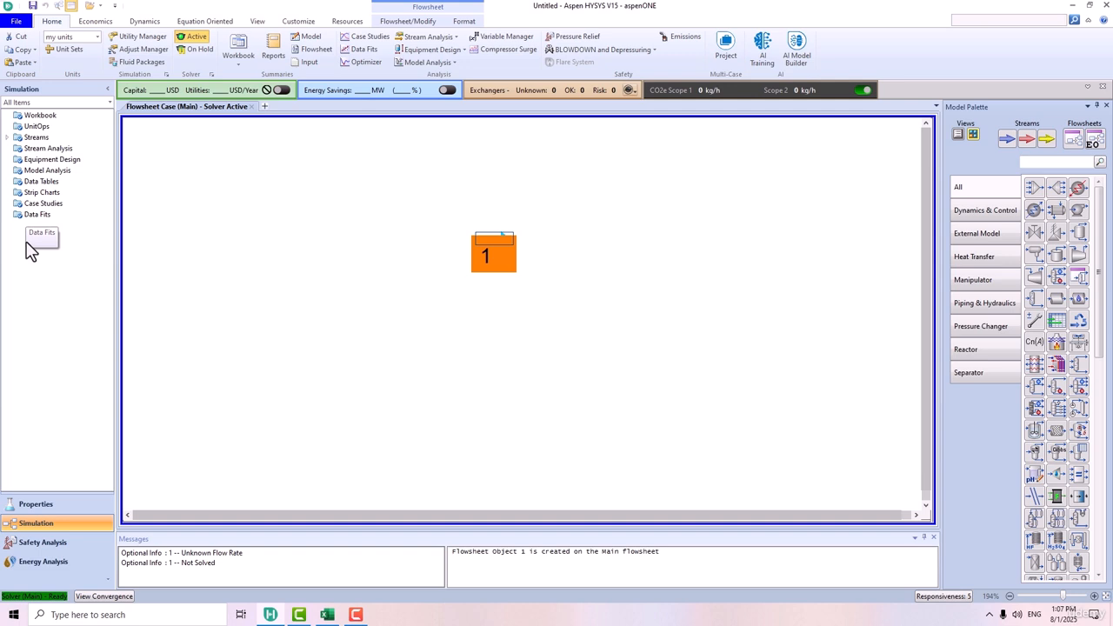
Step: Create a case study and add the temperature of stream 1 as its independent variable
double_click(86, 205)
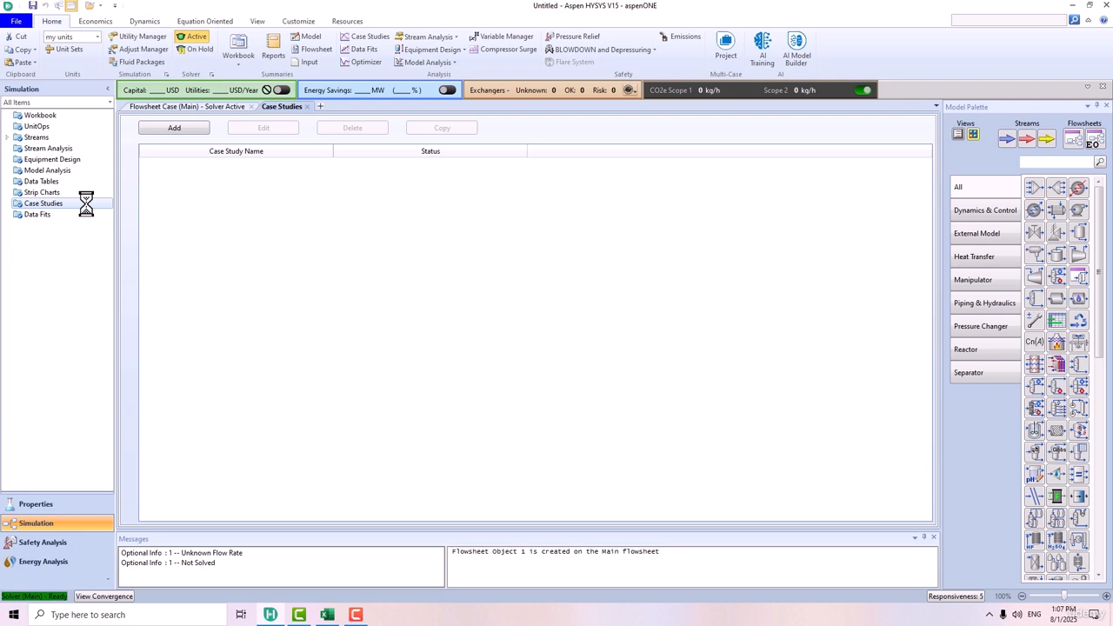
click(174, 136)
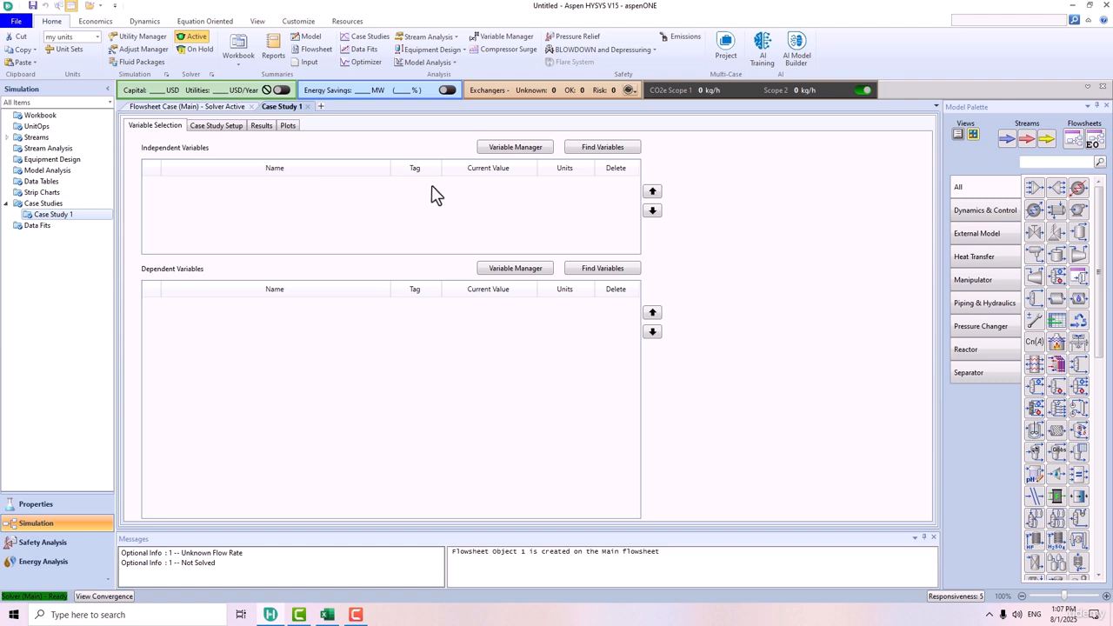
click(618, 155)
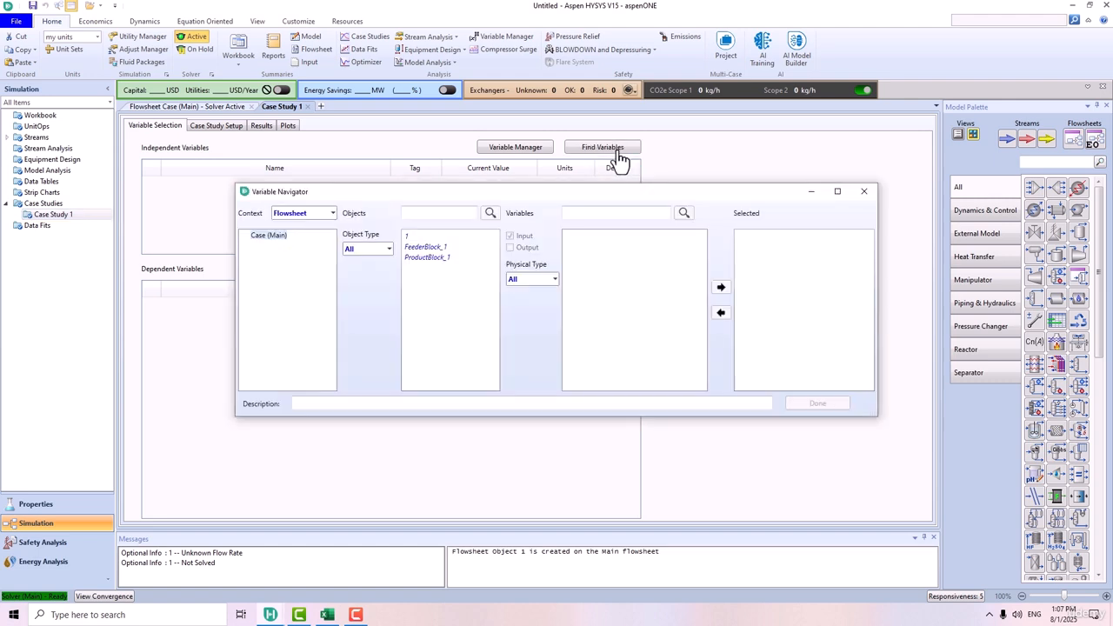
click(415, 237)
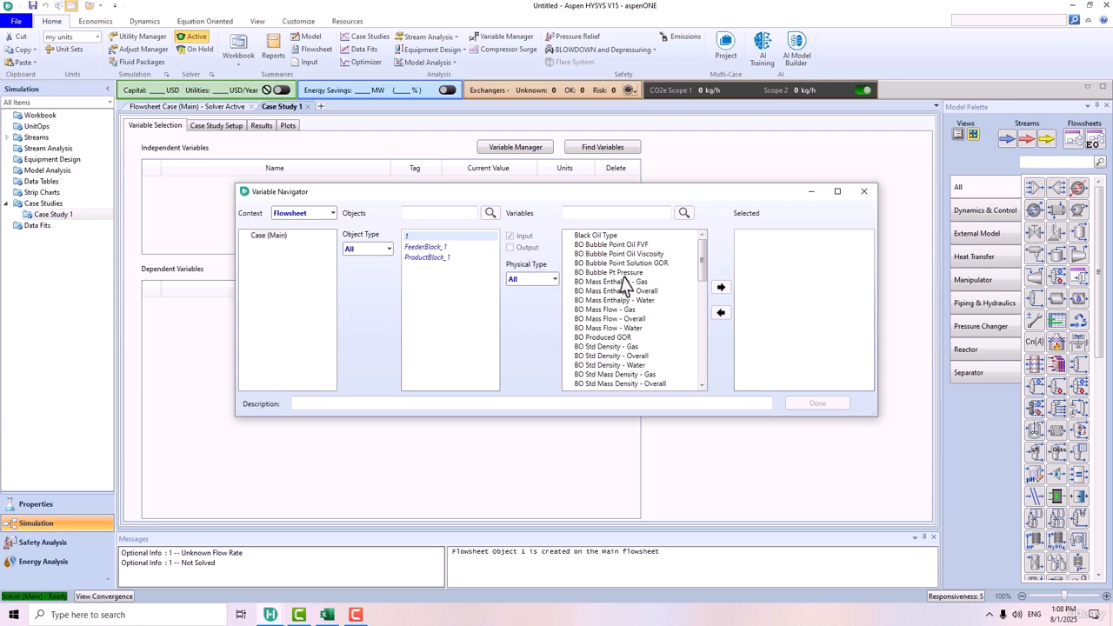
click(606, 212)
text(temp)
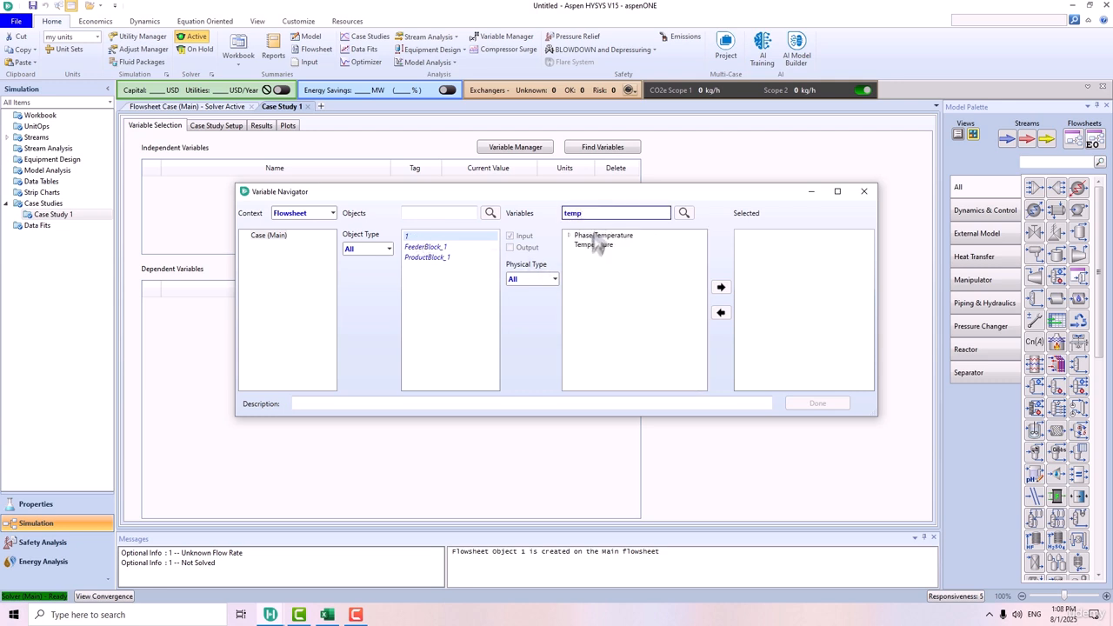
click(721, 287)
click(830, 405)
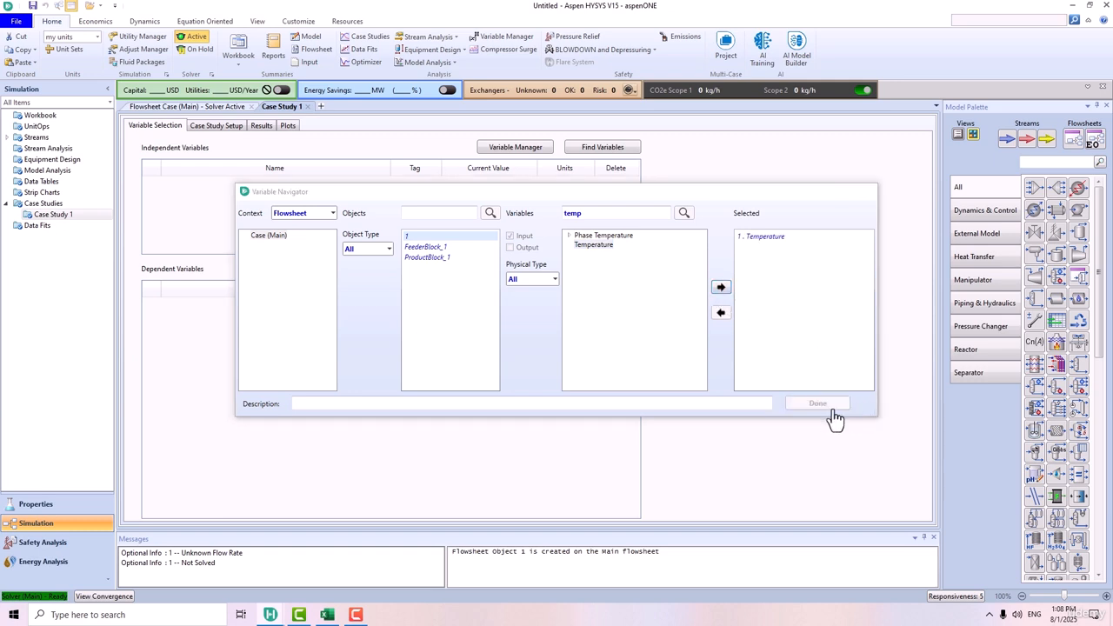
Step: Add the pressure of stream 1 as the case study's dependent variable
click(581, 270)
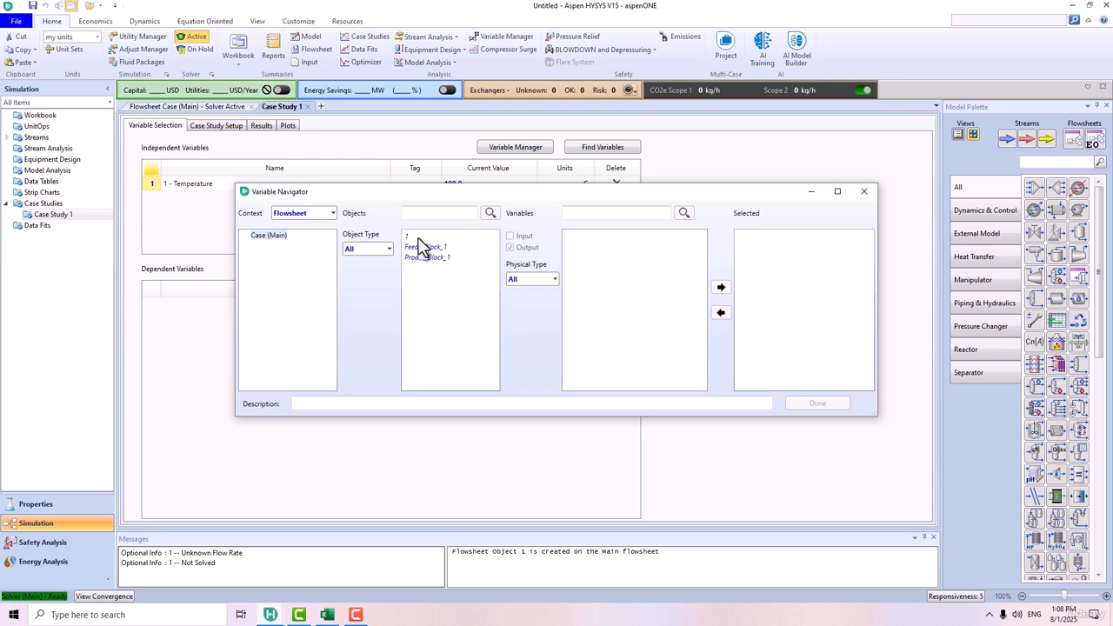
click(417, 236)
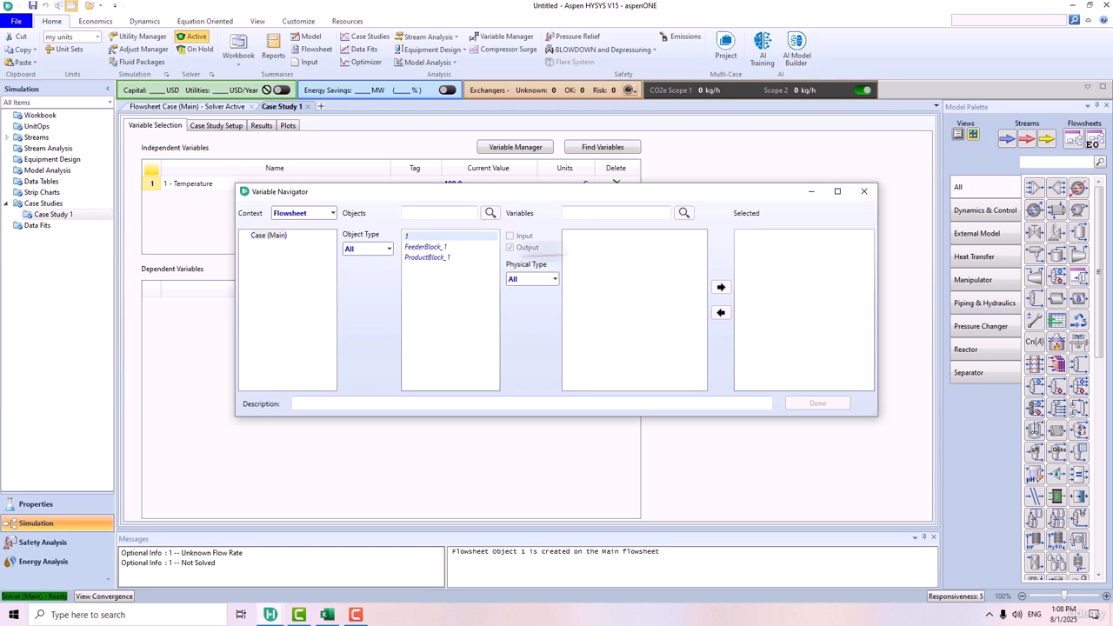
click(589, 216)
text(pres)
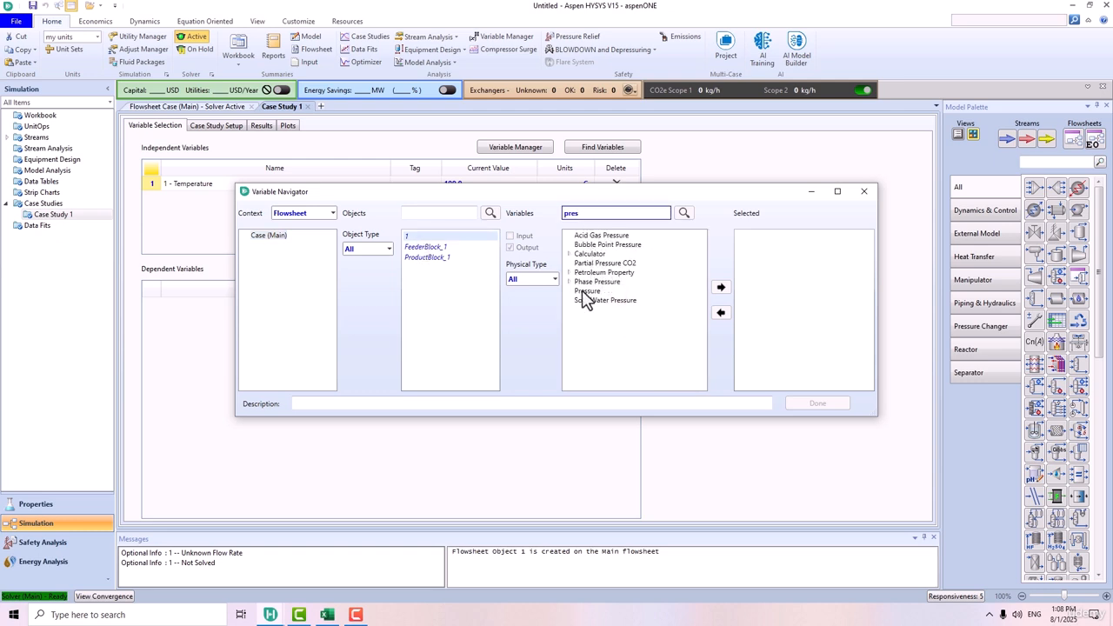
click(725, 289)
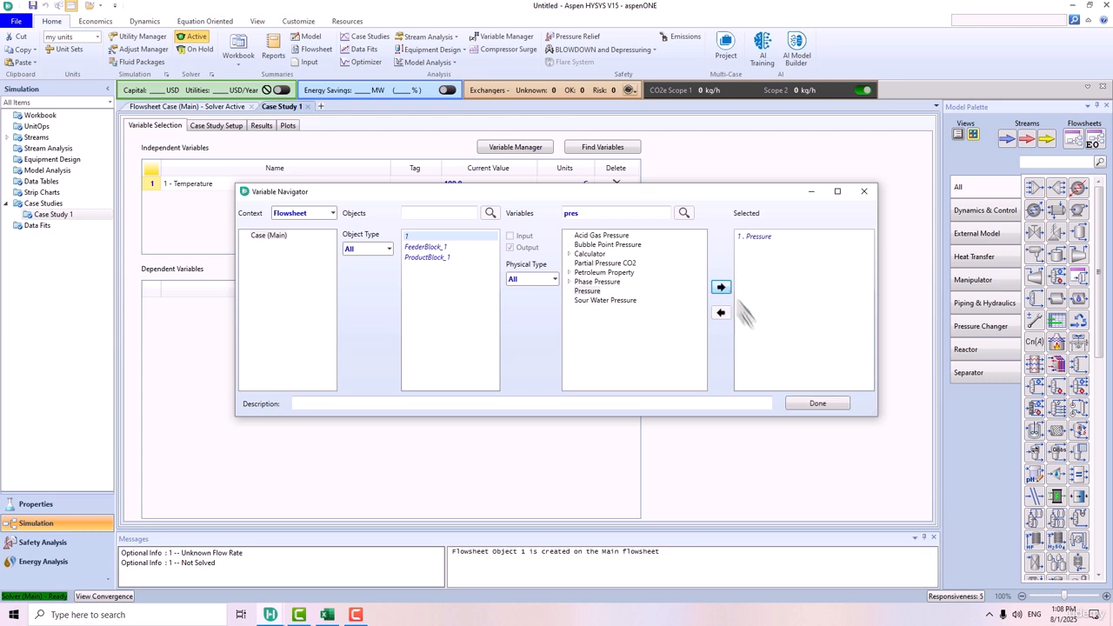
click(806, 404)
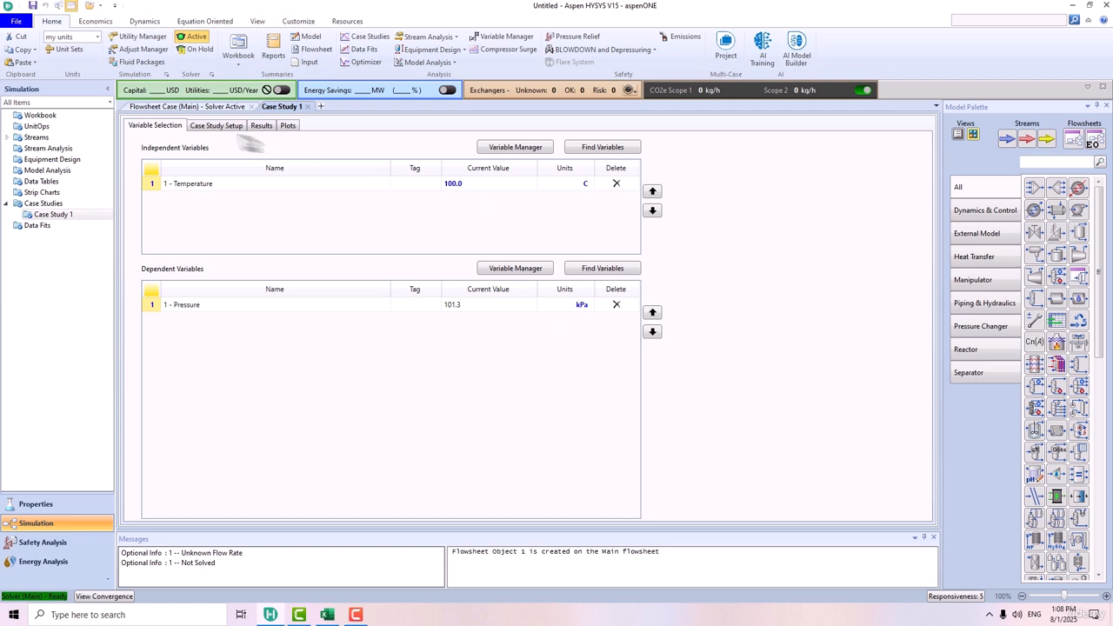
Step: Run the case study with temperature from 1 to 374 °C in steps of 5 °C and display its results table
click(217, 127)
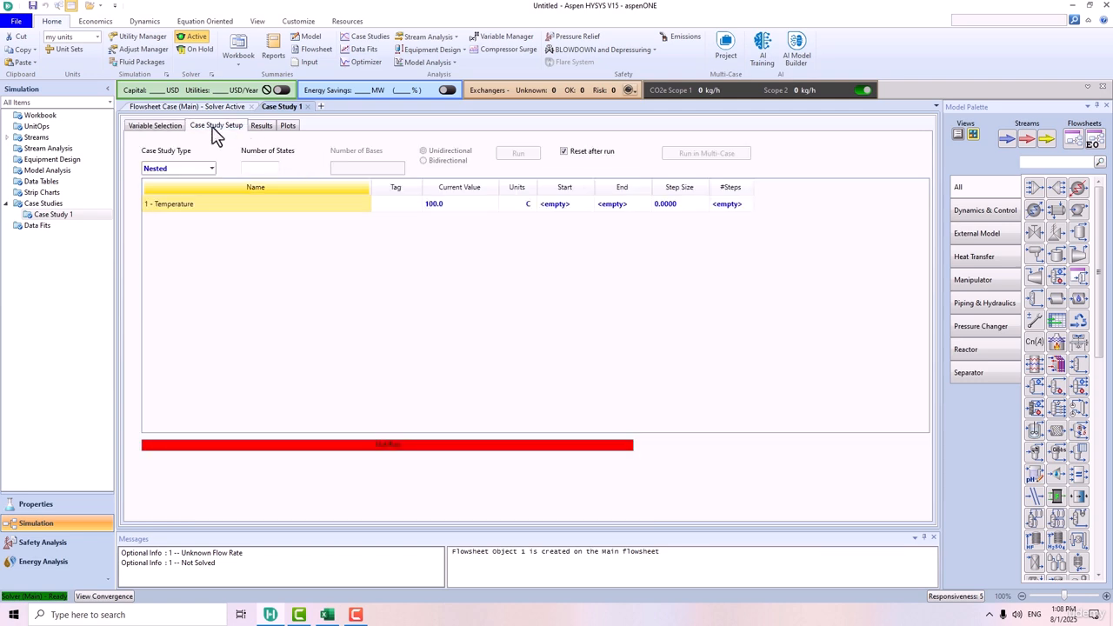
click(567, 208)
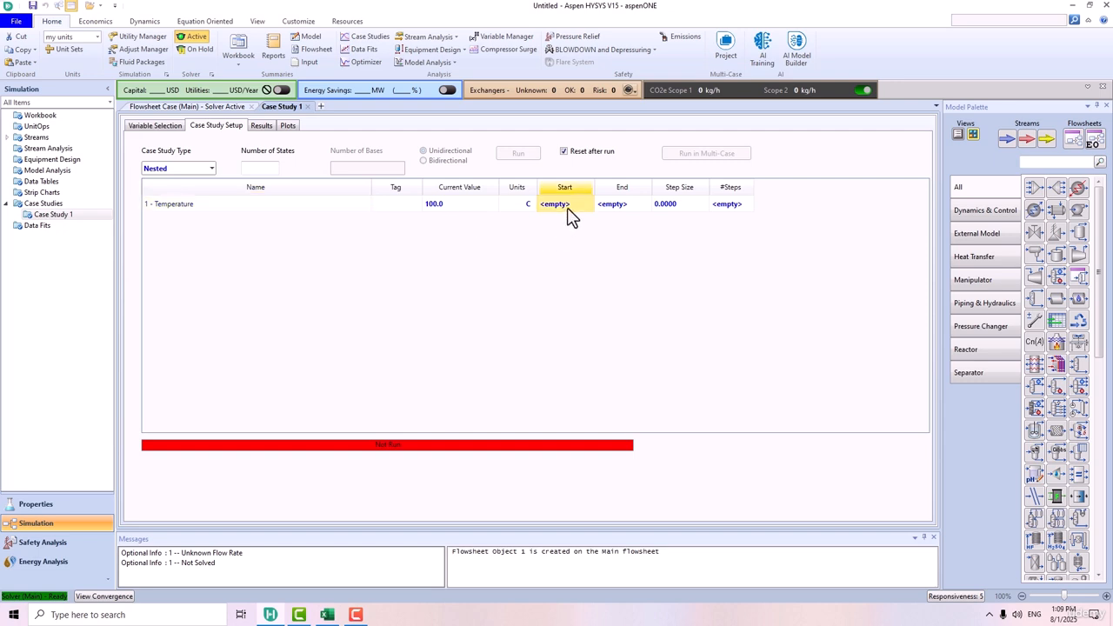
text(1)
key(Return)
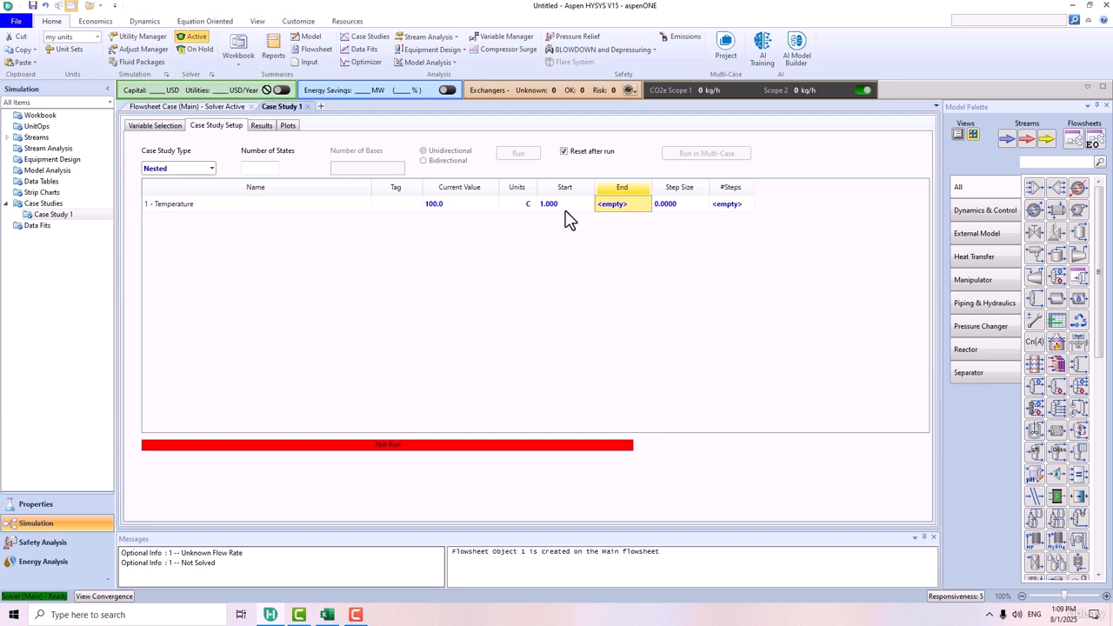
text(3)
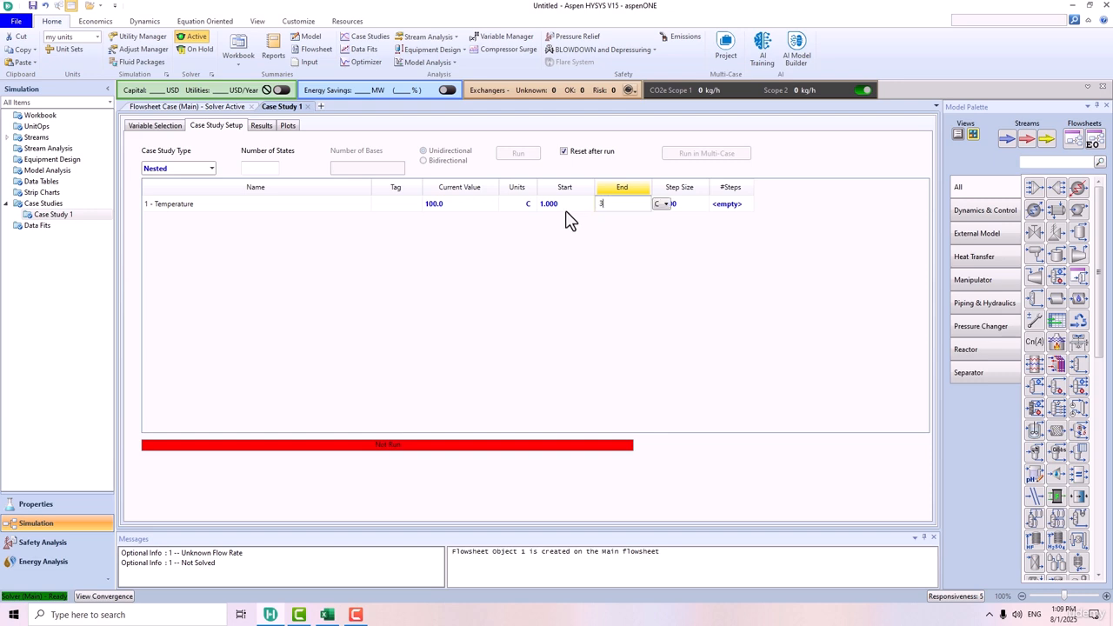
key(Return)
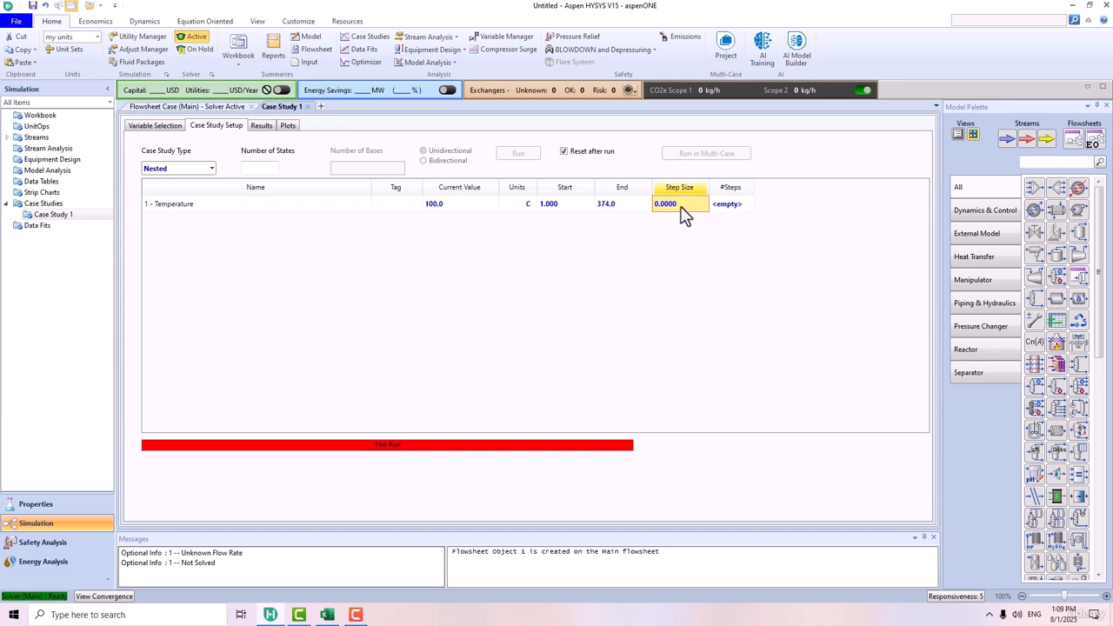
text(5)
key(Return)
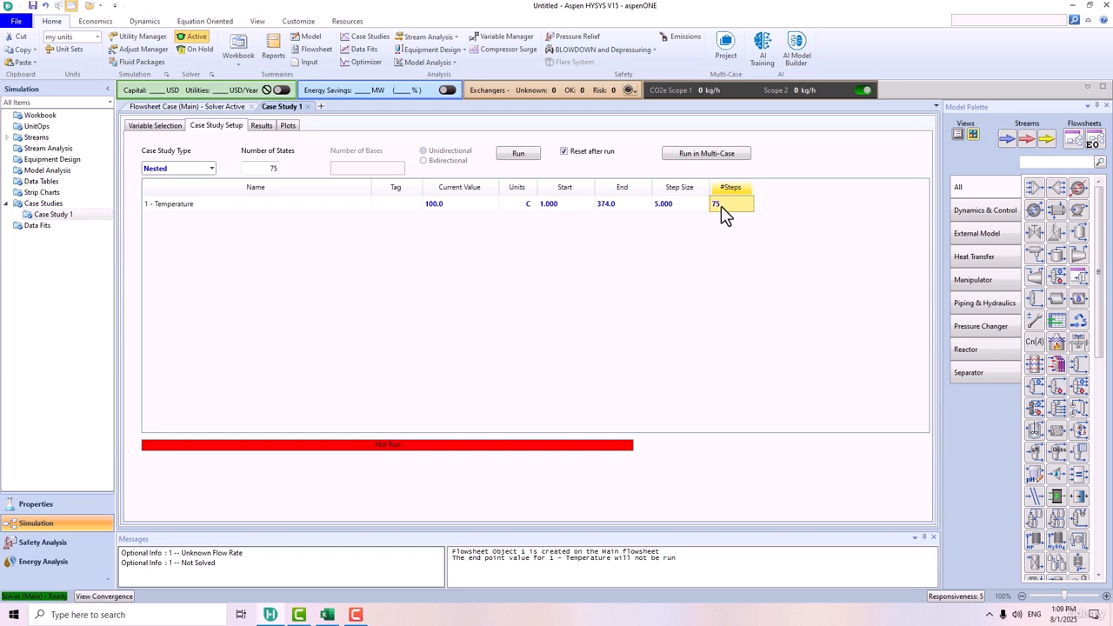
click(522, 156)
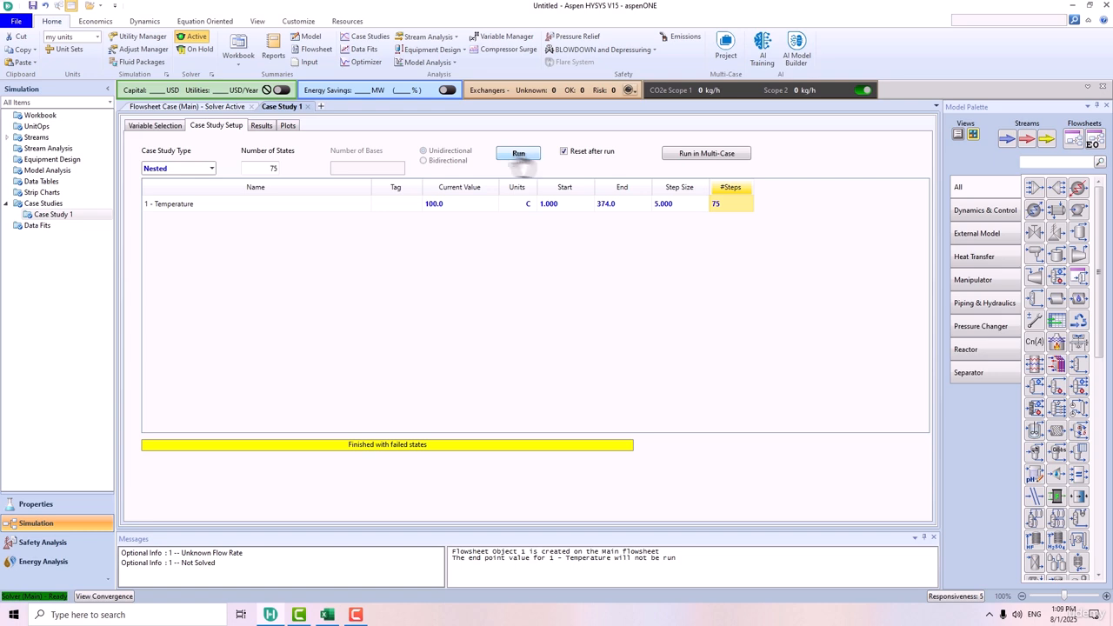
click(254, 129)
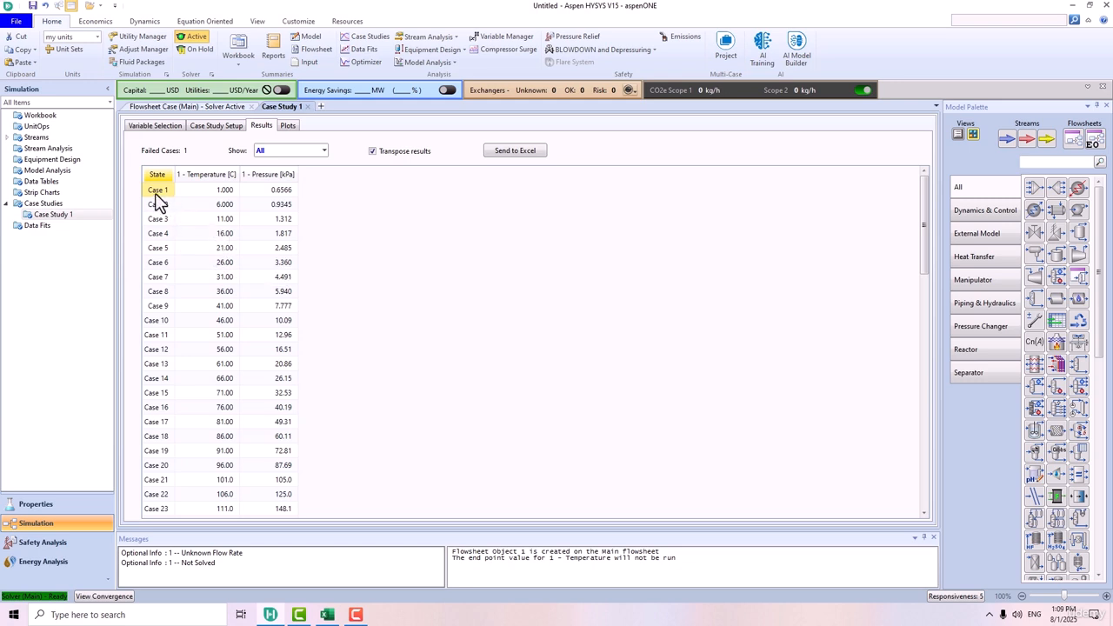
Step: Copy the results rows for Case 1 to Case 21 and paste them into the Excel sheet starting at cell H7
drag(157, 199, 175, 477)
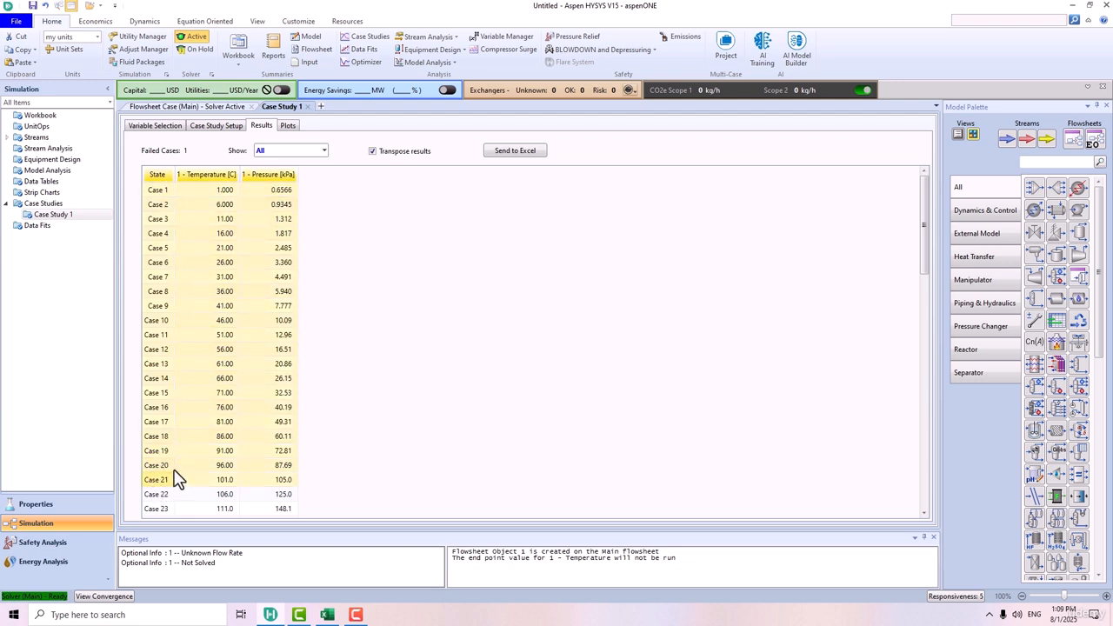
right_click(205, 393)
click(228, 422)
click(326, 615)
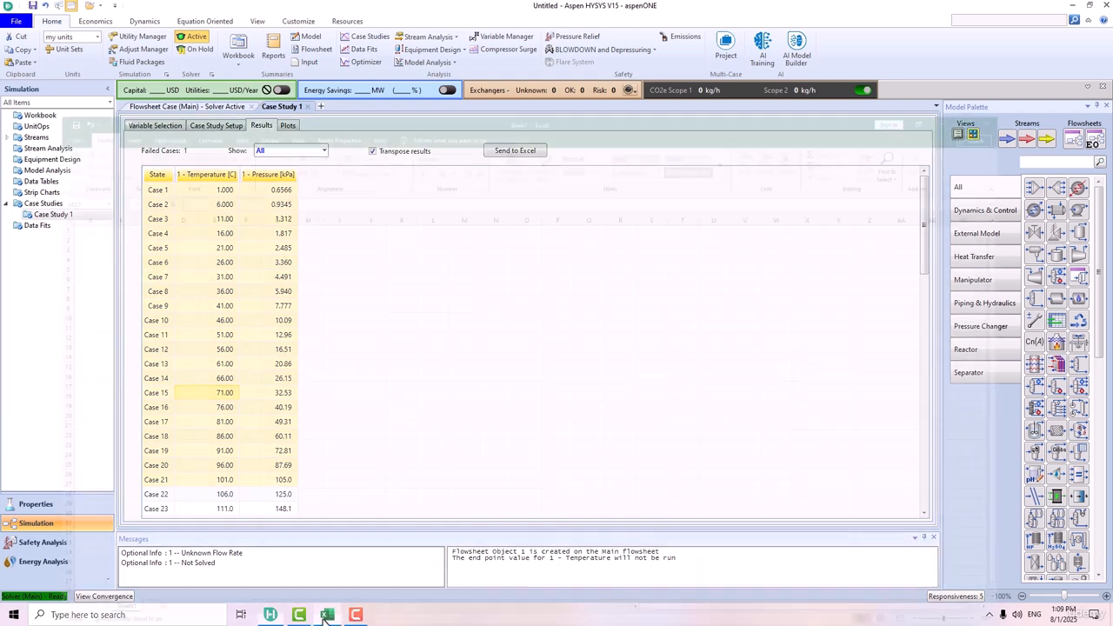
click(293, 205)
key(ctrl+v)
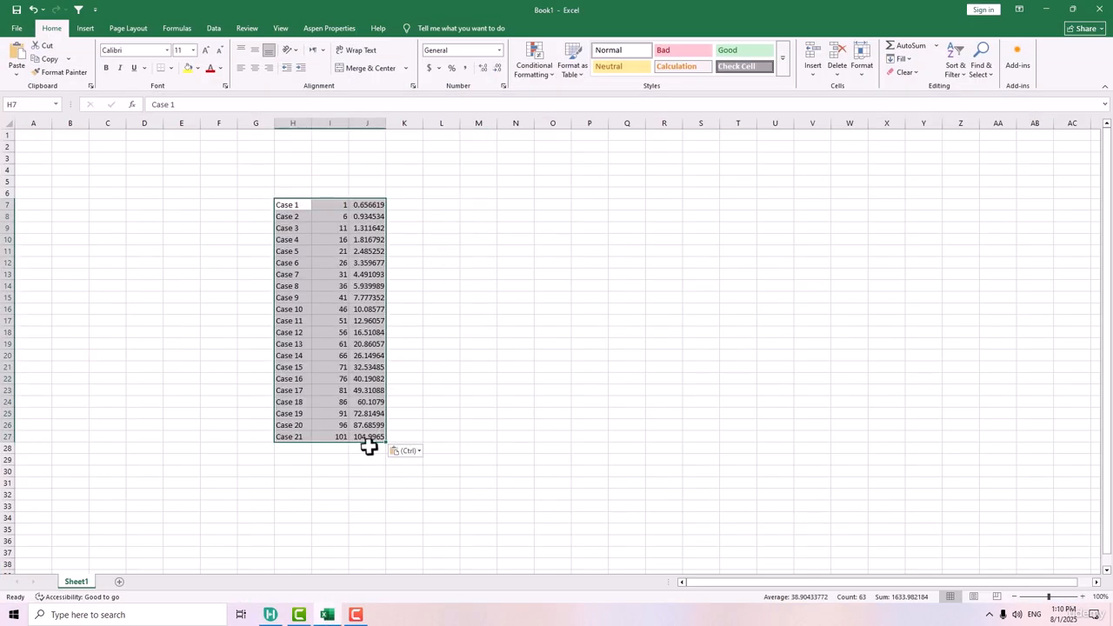
Step: Switch back to Aspen HYSYS and filter the case study results to show only the Failed cases
click(270, 615)
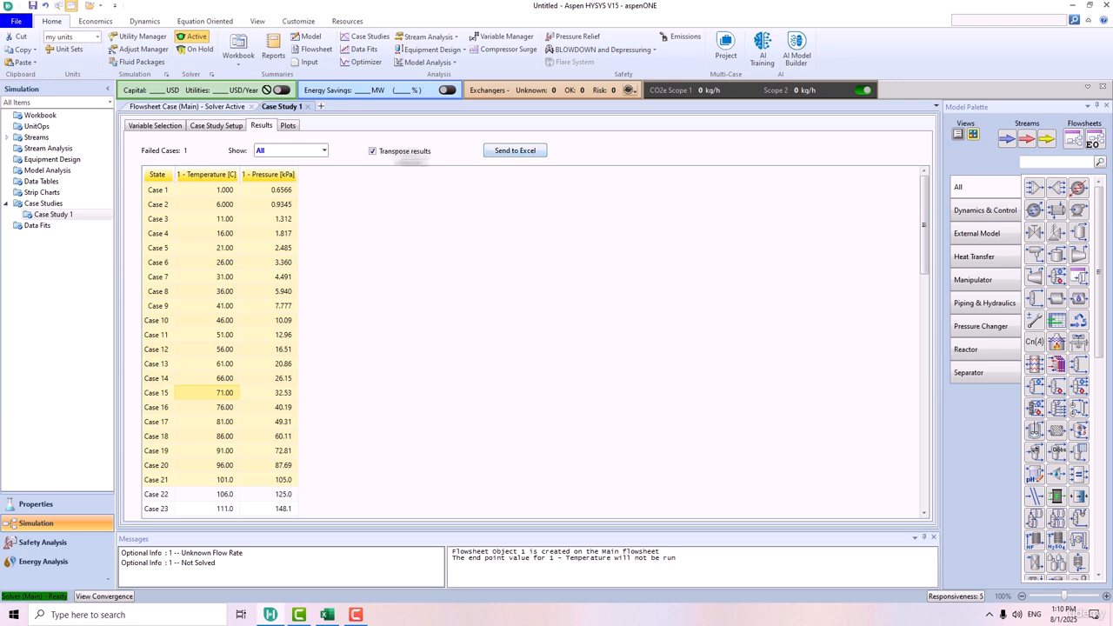
click(324, 153)
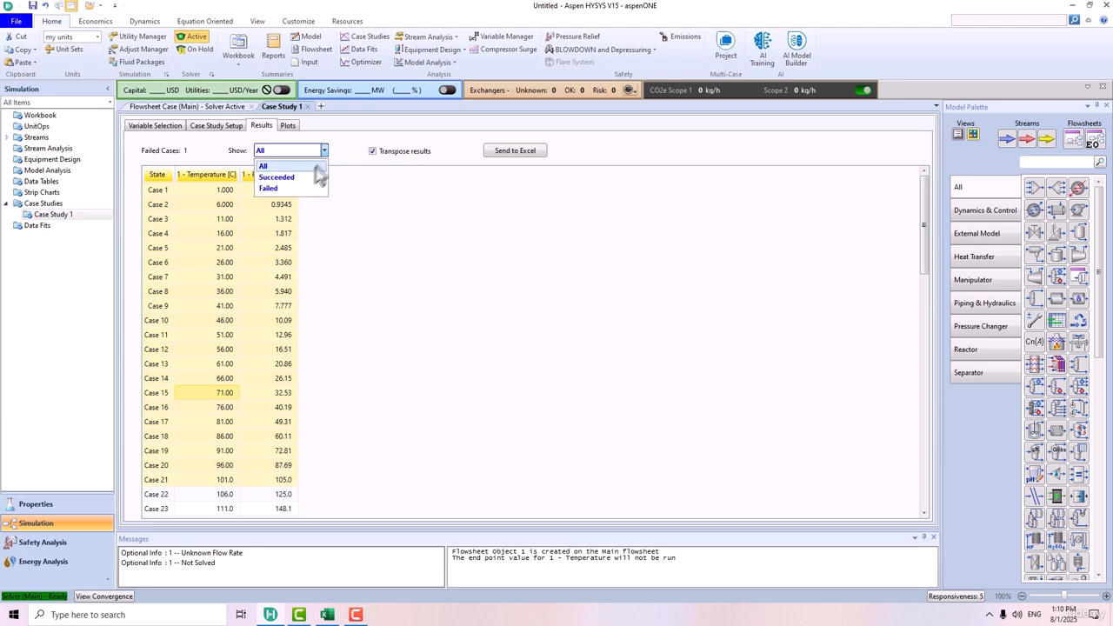
click(324, 151)
click(324, 152)
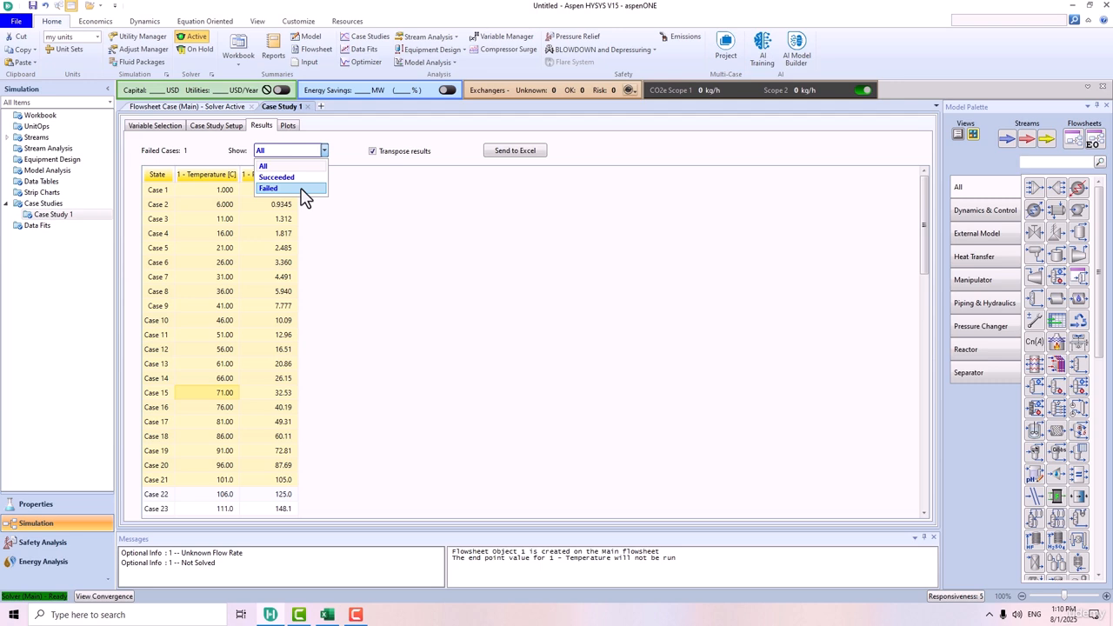
click(304, 188)
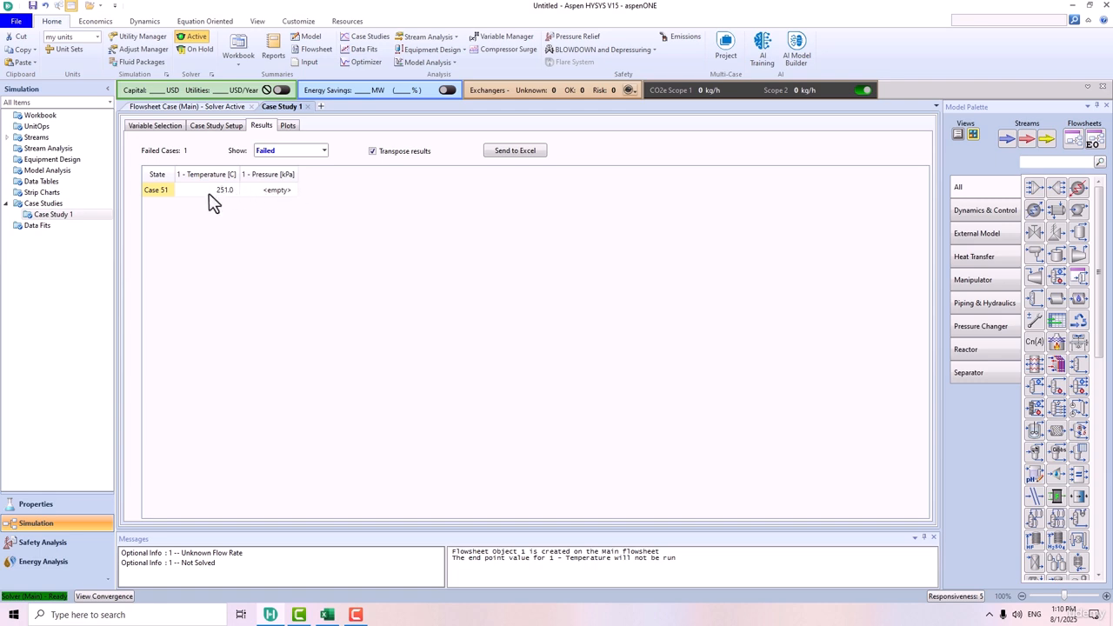
mouse_move(241, 202)
Step: Show only the Succeeded cases in the results table, then return the filter to Failed
click(318, 151)
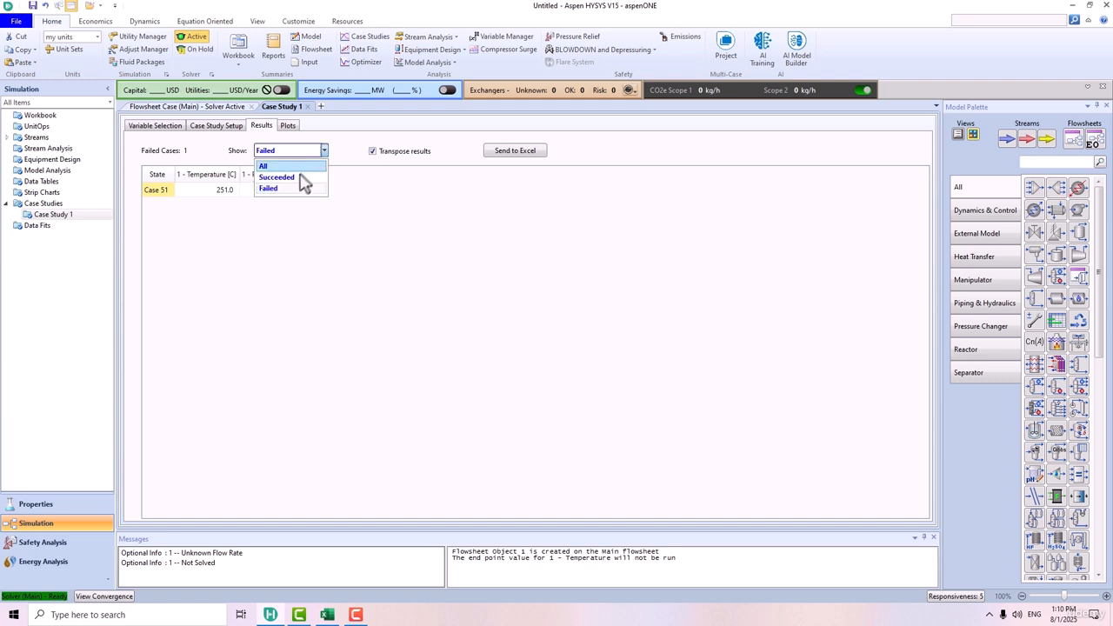
click(298, 177)
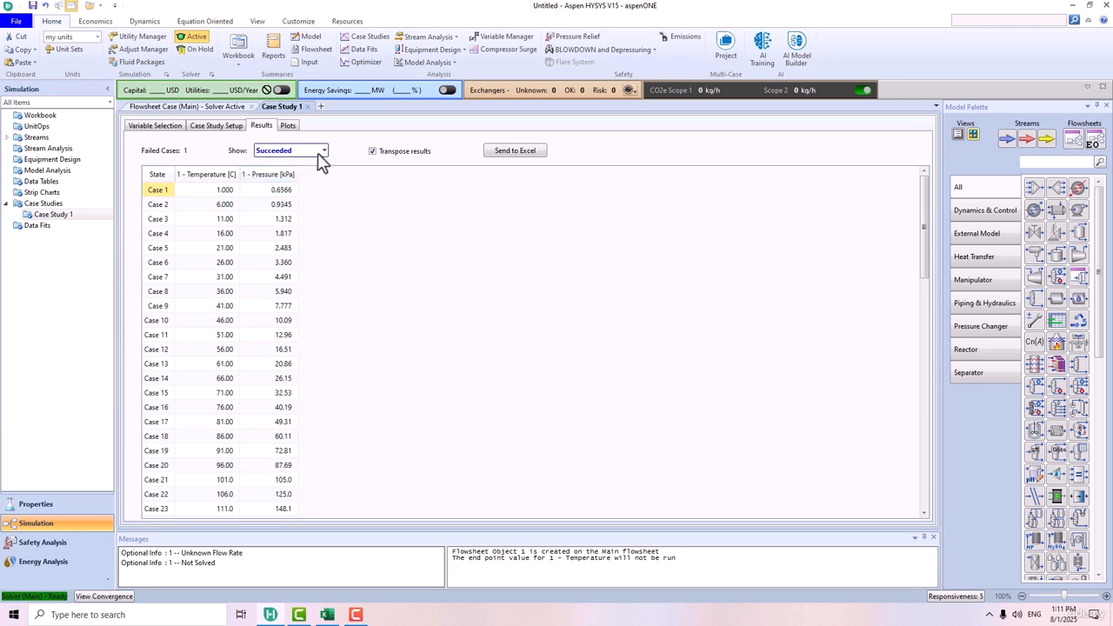
click(322, 152)
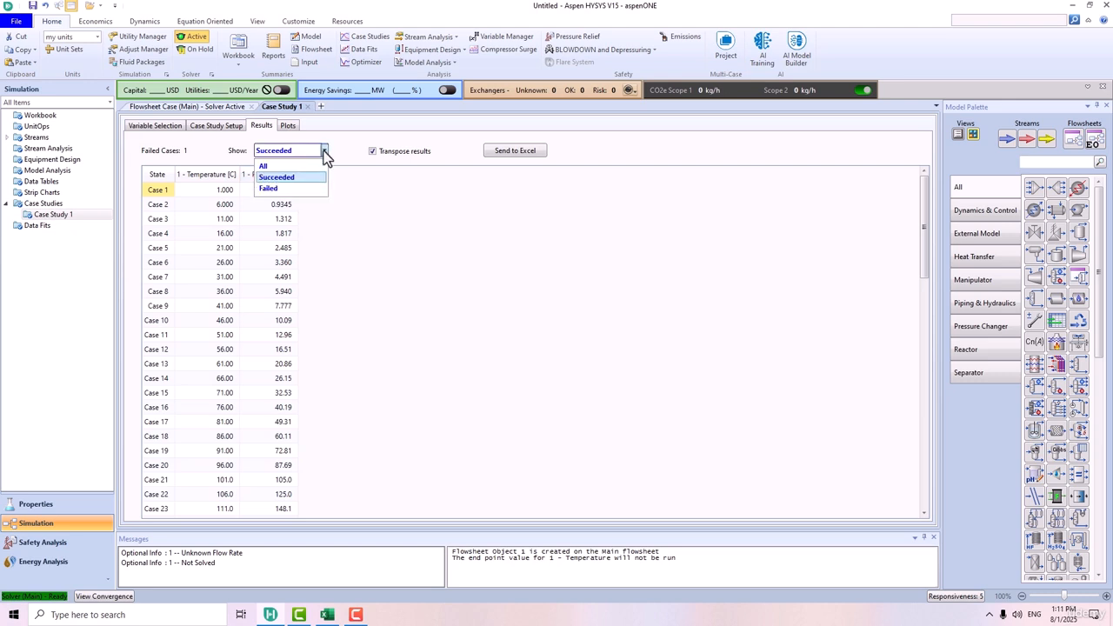
click(324, 154)
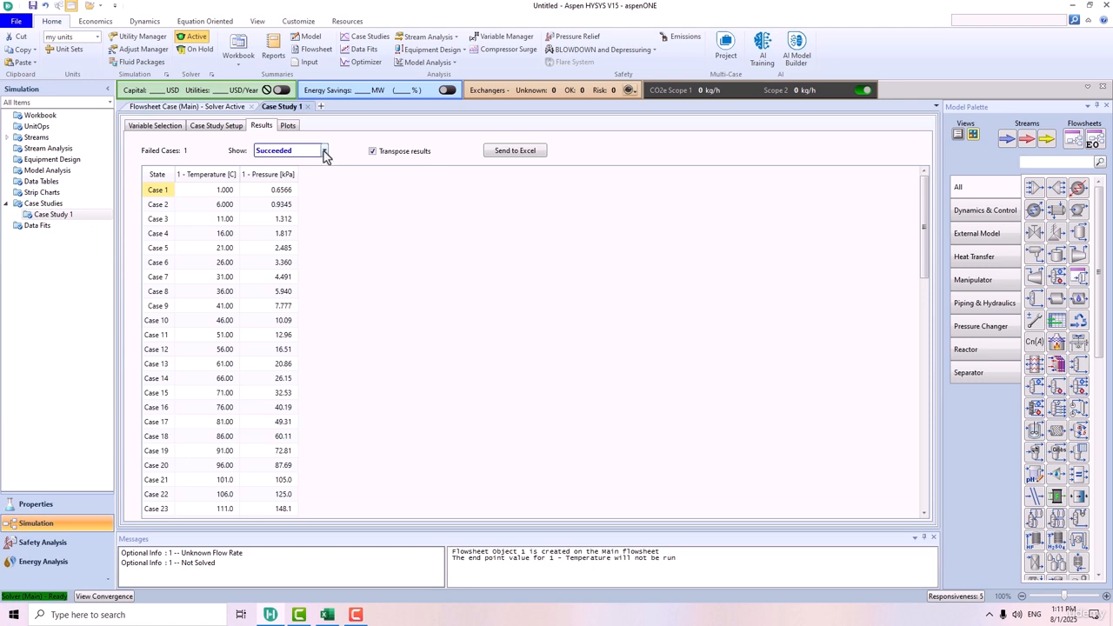
click(323, 155)
click(296, 189)
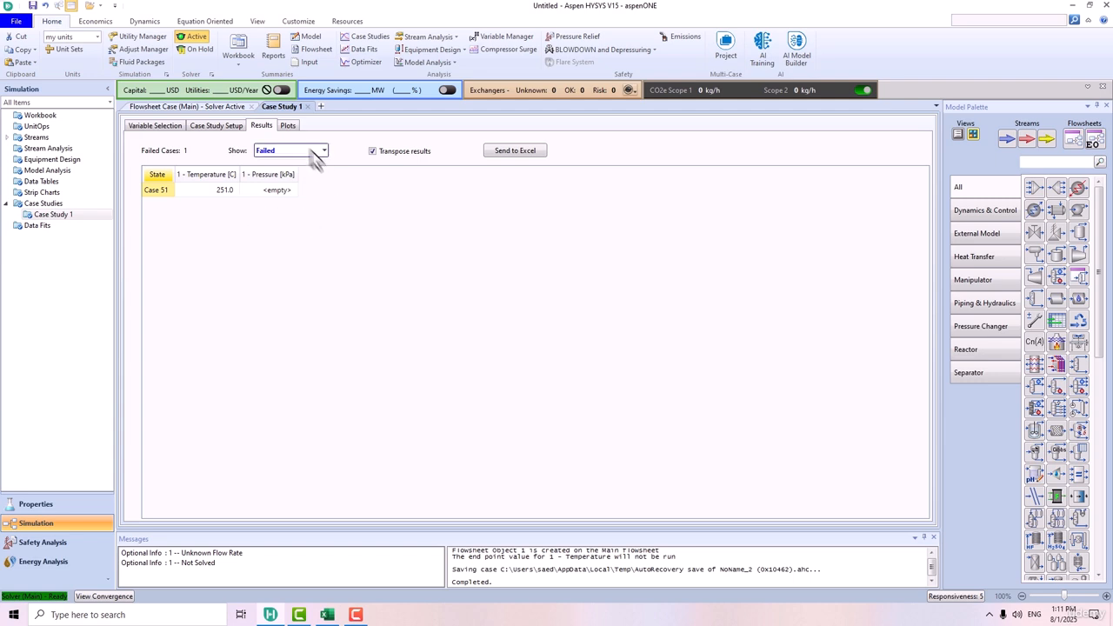
Step: Display the case study's pressure versus temperature plot and read the curve near 100 °C
click(290, 127)
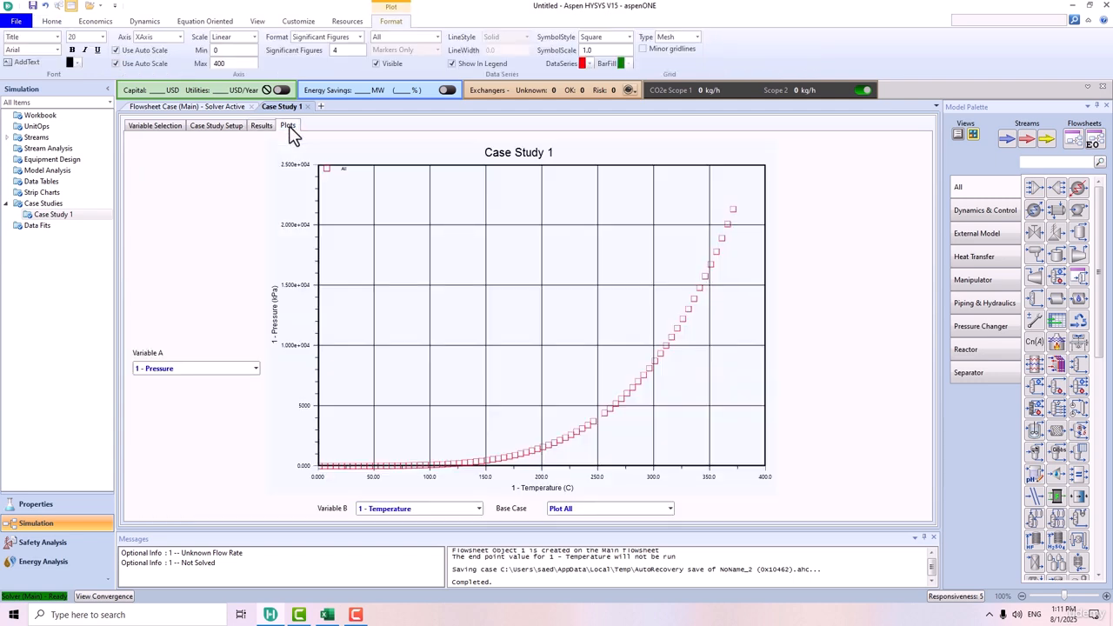
mouse_move(381, 466)
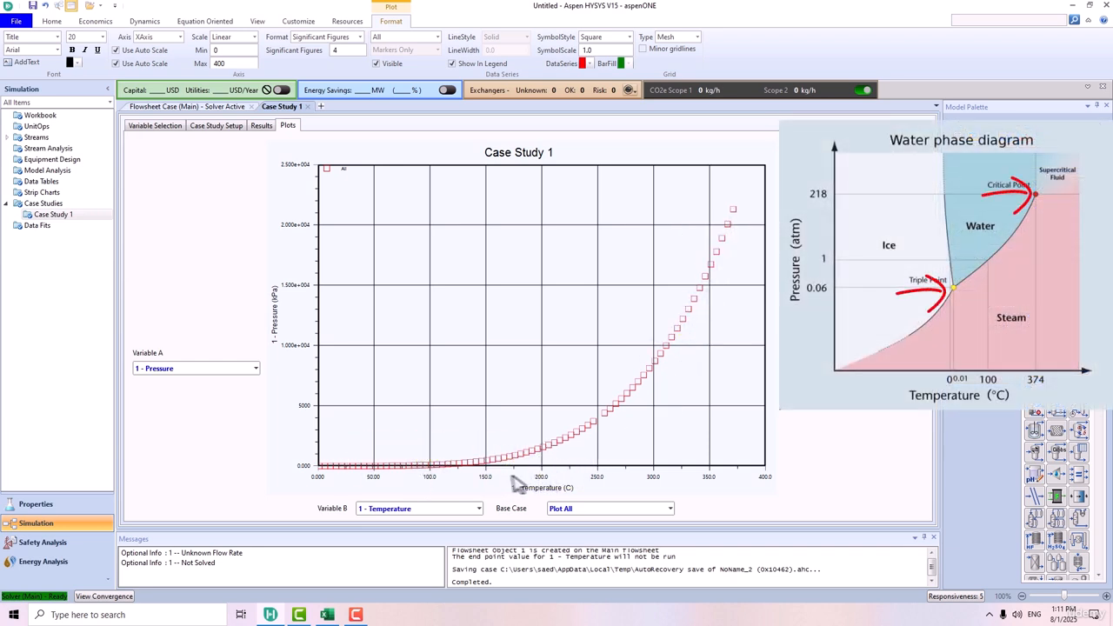
mouse_move(429, 462)
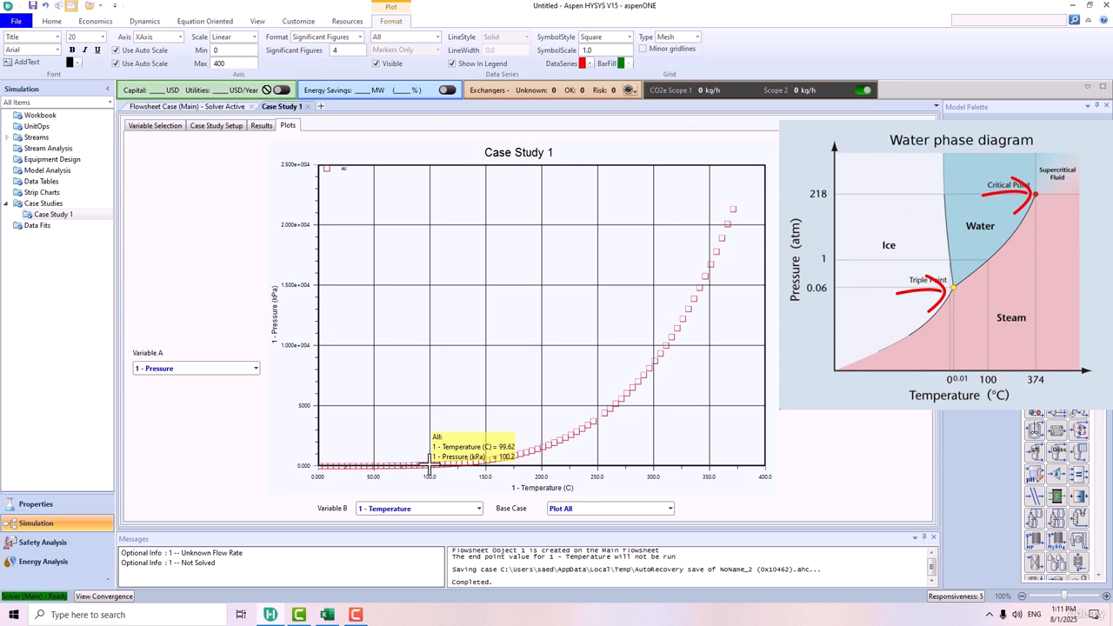